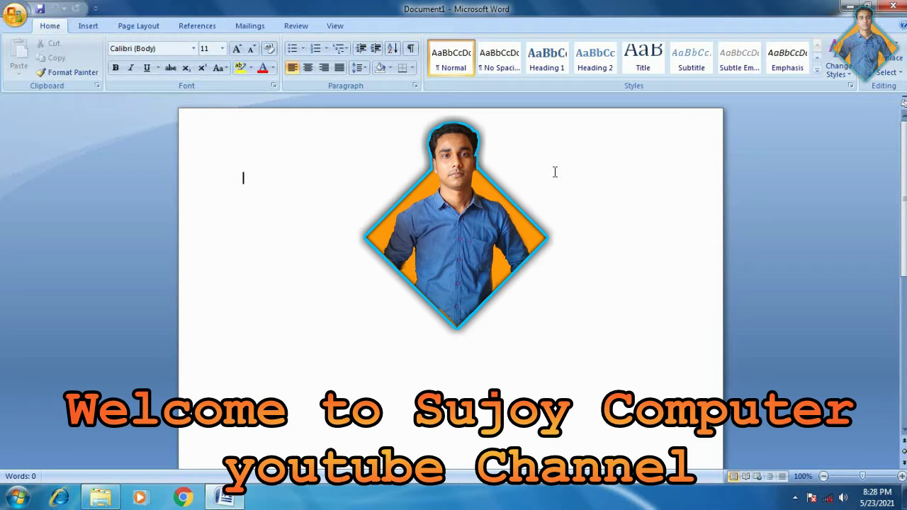
Step: Bring up the Insert ribbon commands for the blank Document1
{"action": "left_click", "coordinate": [87, 28]}
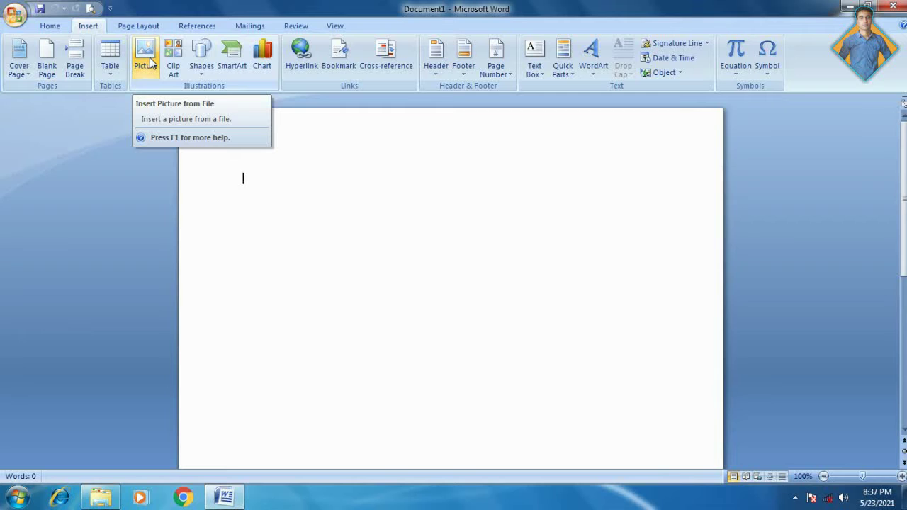
Step: Insert the Koala picture from Pictures > Sample Pictures into the document
{"action": "left_click", "coordinate": [147, 56]}
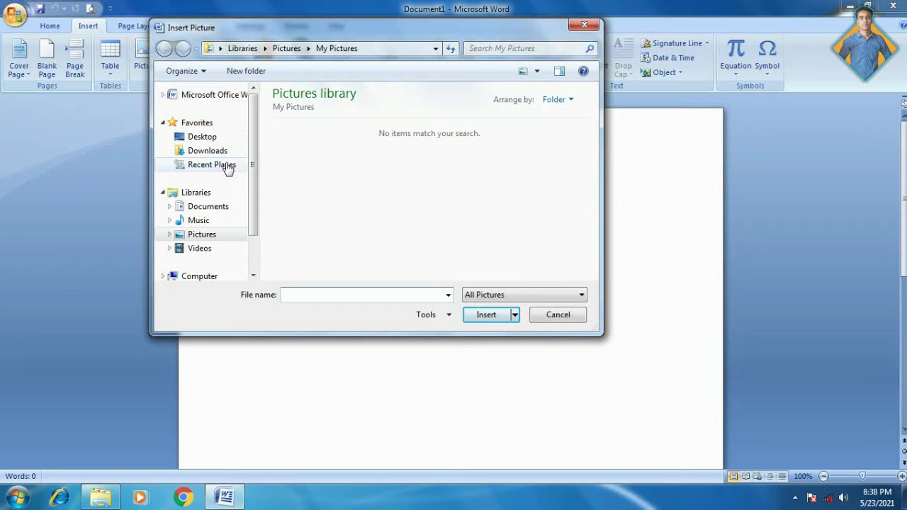
{"action": "left_click", "coordinate": [213, 235]}
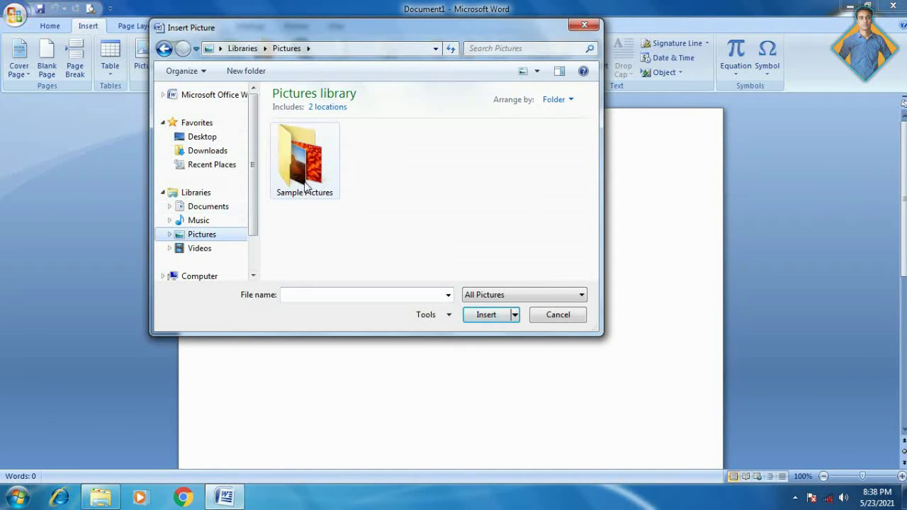
{"action": "double_click", "coordinate": [305, 183]}
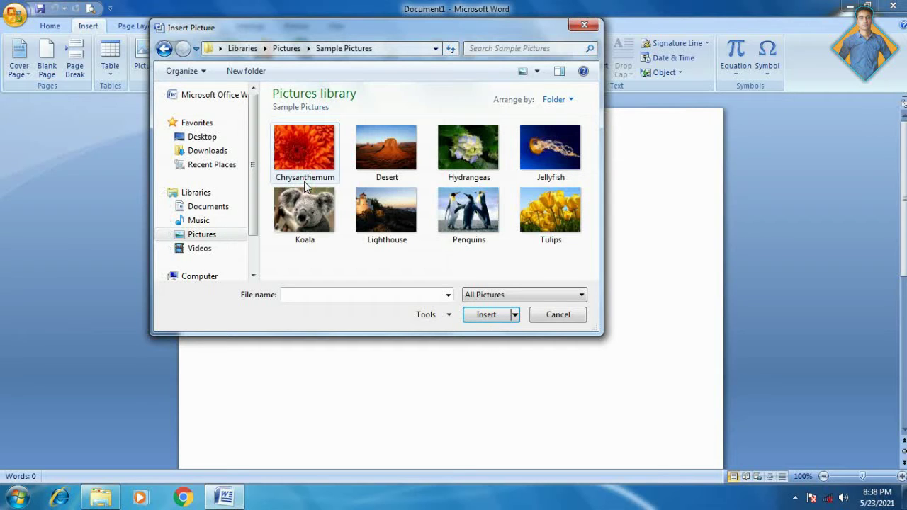
{"action": "left_click", "coordinate": [312, 218]}
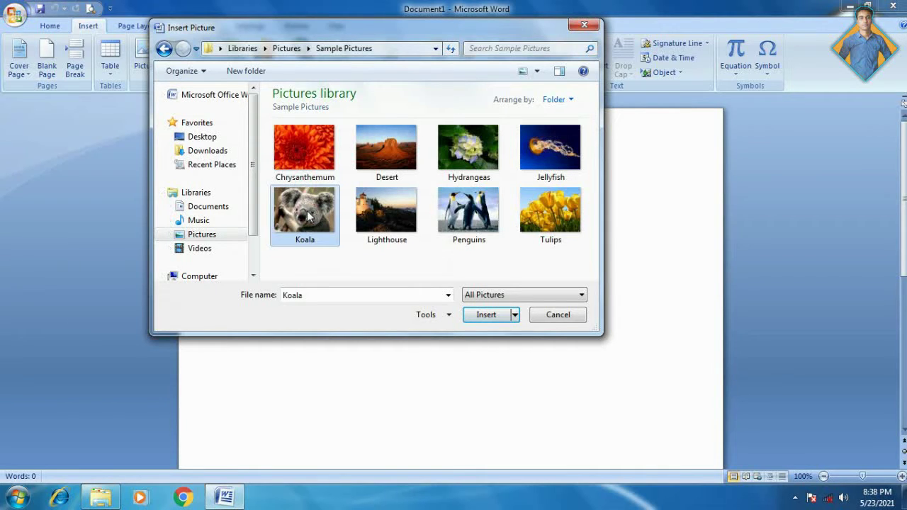
{"action": "left_click", "coordinate": [485, 317]}
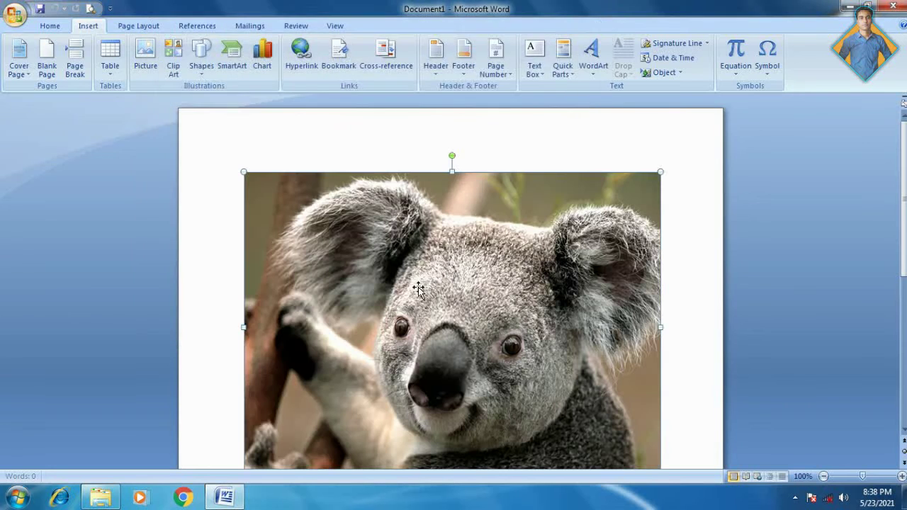
{"action": "scroll", "coordinate": [521, 230], "scroll_direction": "down", "scroll_amount": 1}
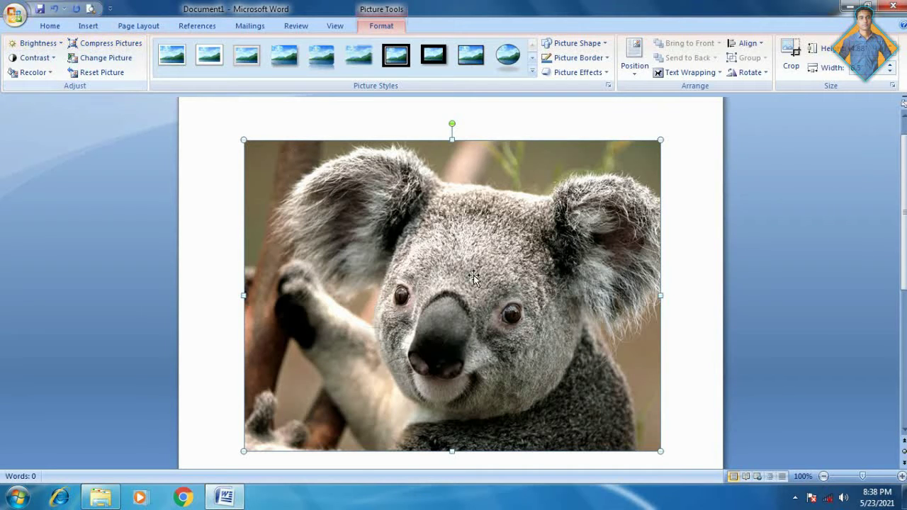
{"action": "left_click", "coordinate": [36, 44]}
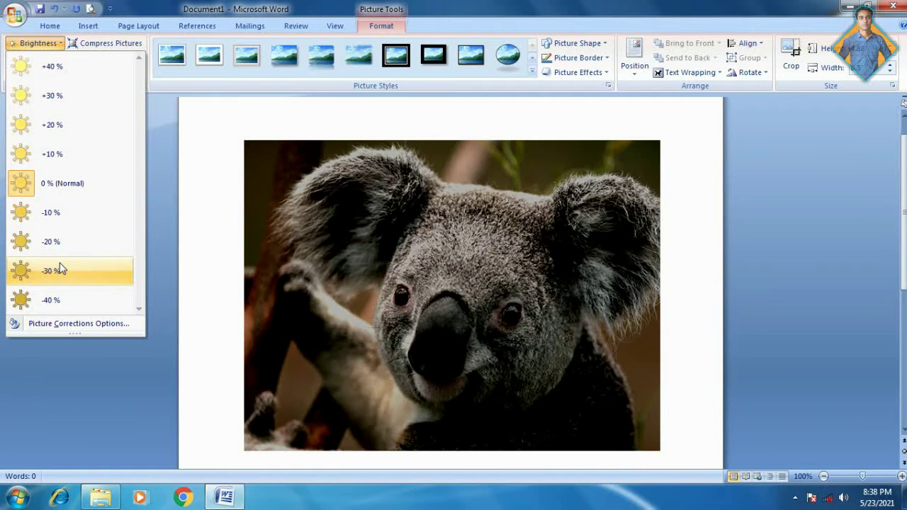
{"action": "left_click", "coordinate": [320, 227]}
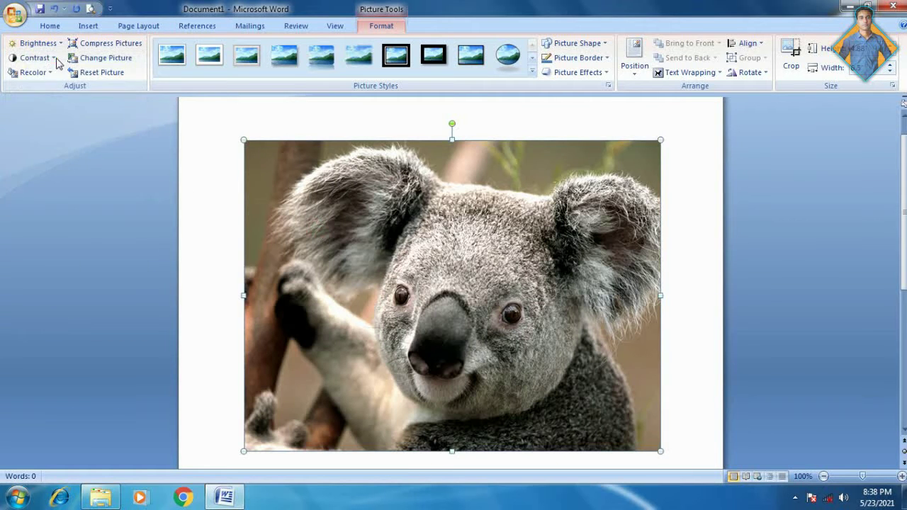
{"action": "left_click", "coordinate": [49, 57]}
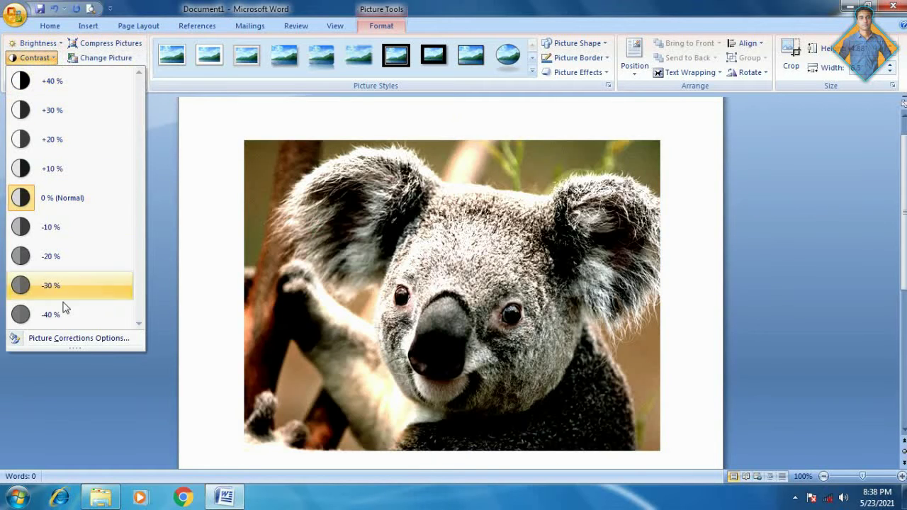
{"action": "left_click", "coordinate": [214, 227]}
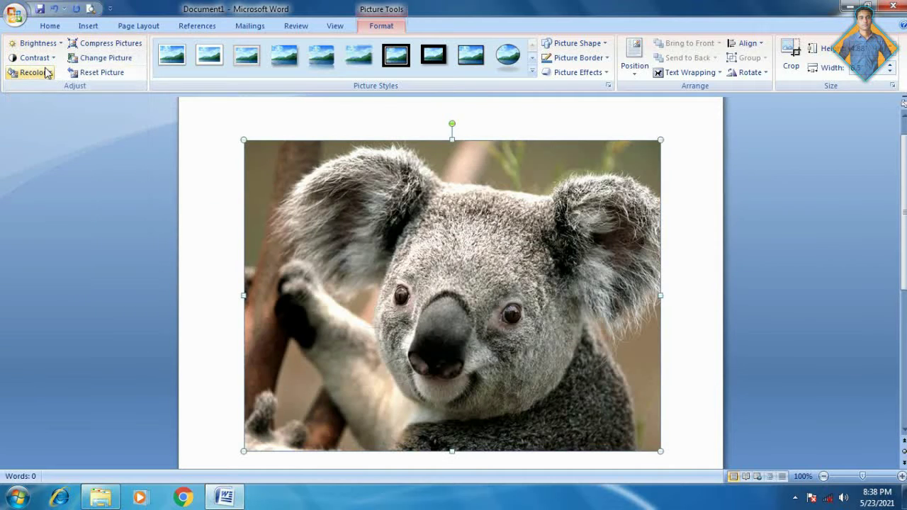
{"action": "left_click", "coordinate": [48, 74]}
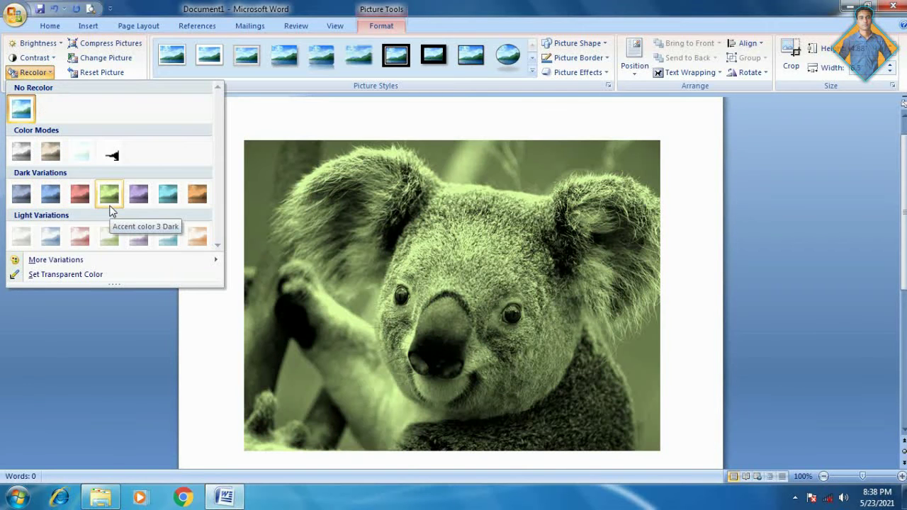
{"action": "left_click", "coordinate": [311, 129]}
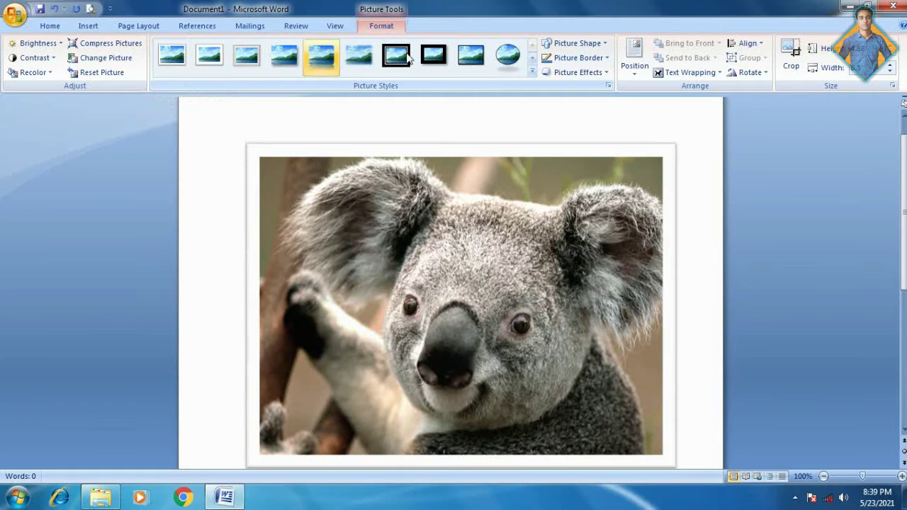
Step: Apply a white-frame picture style with soft shadow to the koala photo, then reselect it
{"action": "left_click", "coordinate": [533, 57]}
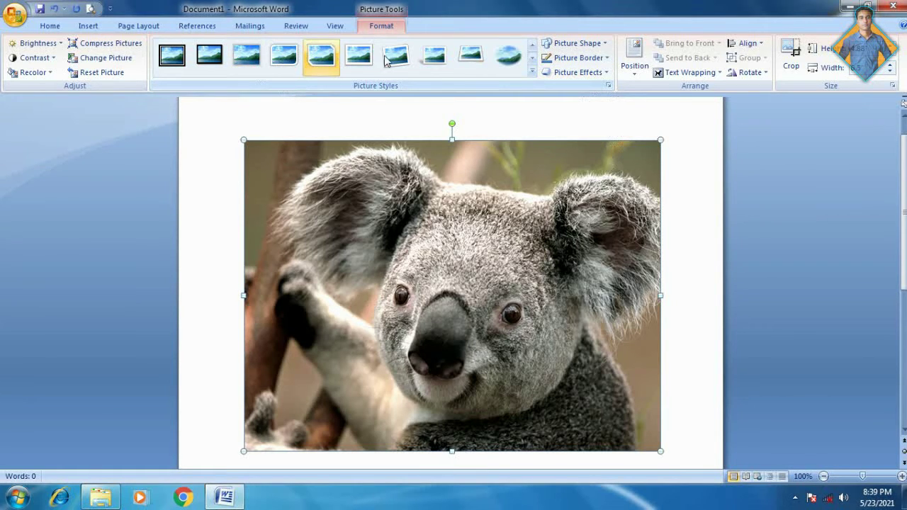
{"action": "left_click", "coordinate": [348, 61]}
{"action": "left_click", "coordinate": [383, 287]}
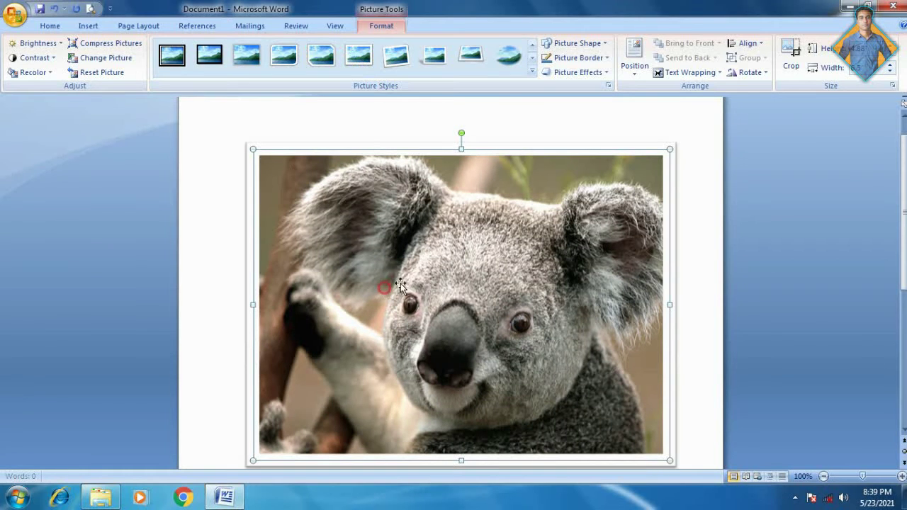
{"action": "left_click", "coordinate": [689, 209]}
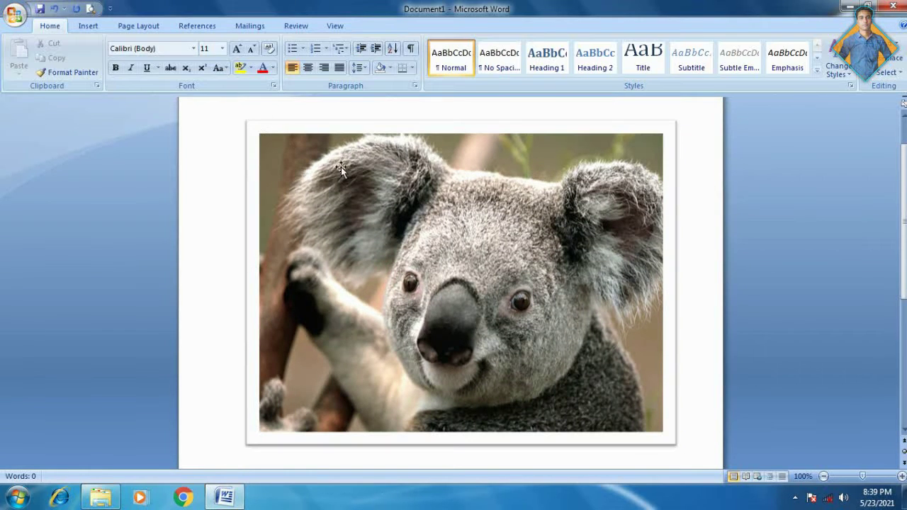
{"action": "left_click", "coordinate": [479, 234]}
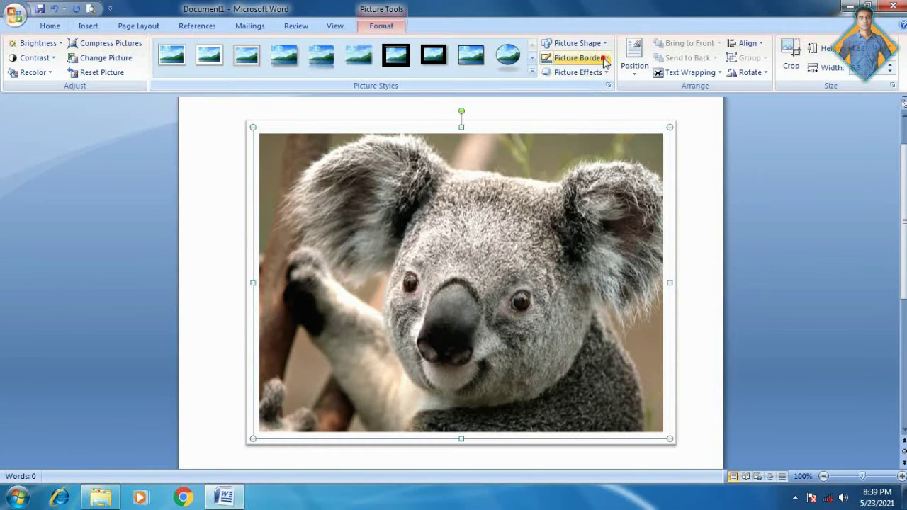
Step: Give the koala photo a red picture border
{"action": "left_click", "coordinate": [606, 58]}
{"action": "left_click", "coordinate": [558, 157]}
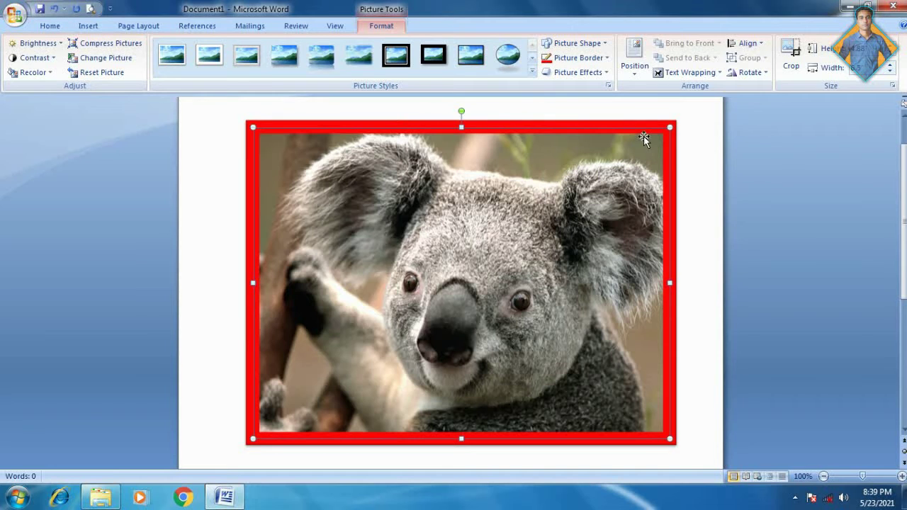
{"action": "left_click", "coordinate": [633, 71]}
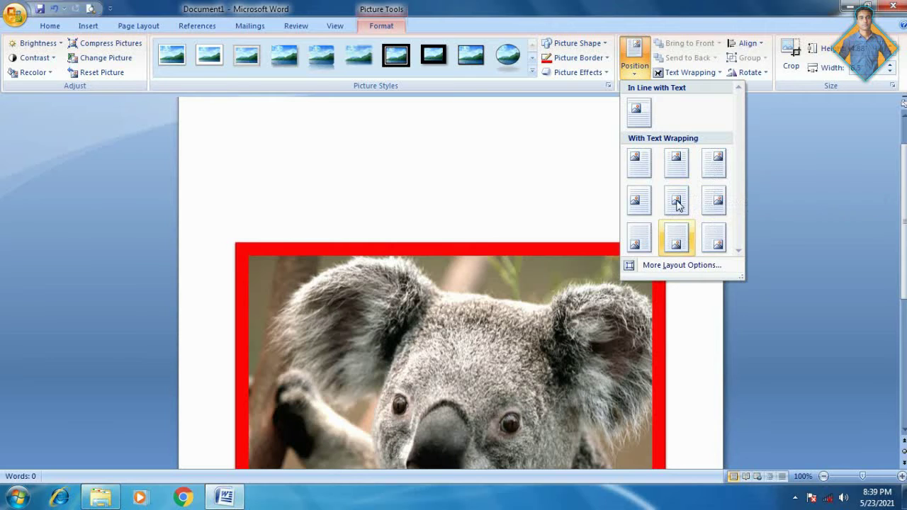
Step: Position the photo middle-centre on the page and check it in Print Preview
{"action": "left_click", "coordinate": [677, 204]}
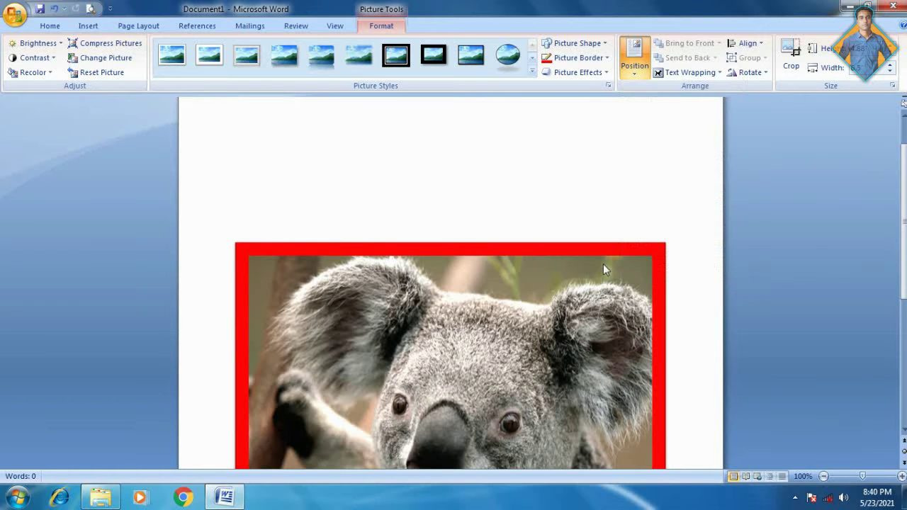
{"action": "left_click", "coordinate": [91, 8]}
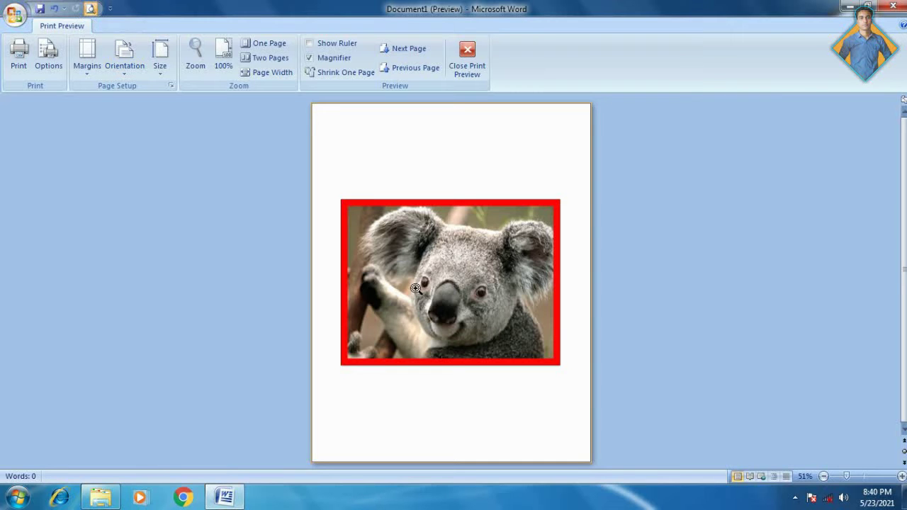
{"action": "left_click", "coordinate": [467, 55]}
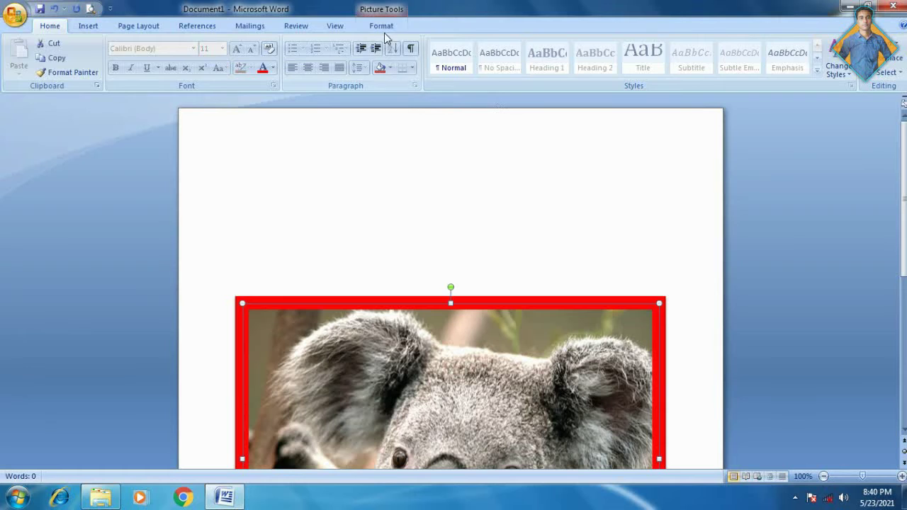
Step: Shrink the koala photo to about half its width and place the cursor on the first line
{"action": "left_click", "coordinate": [381, 26]}
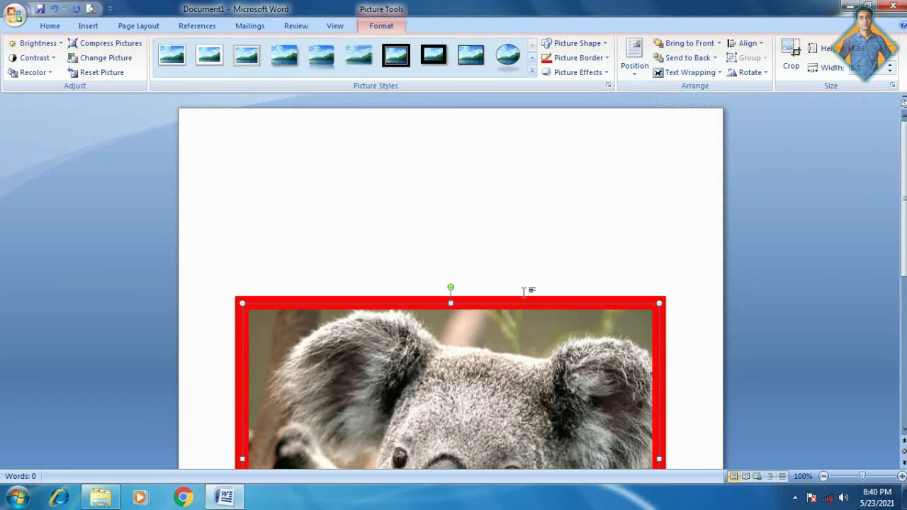
{"action": "scroll", "coordinate": [506, 342], "scroll_direction": "down", "scroll_amount": 3}
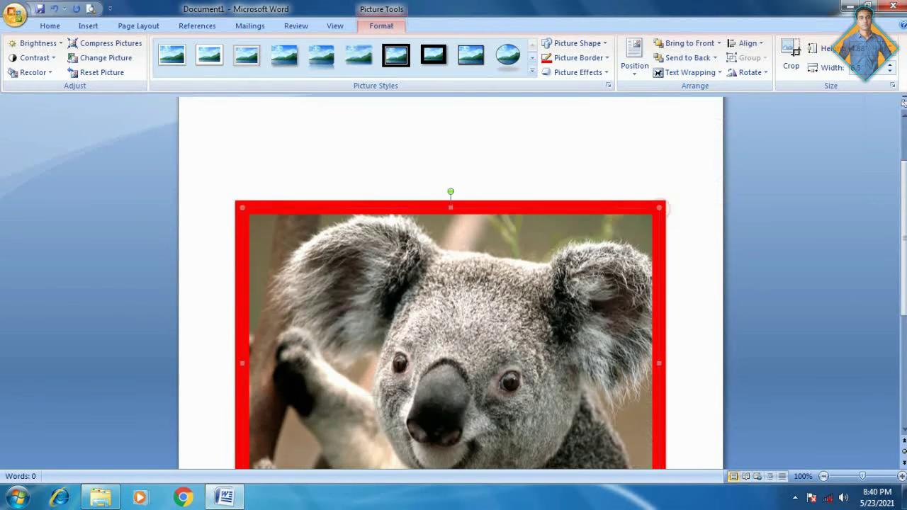
{"action": "left_click_drag", "start_coordinate": [659, 209], "coordinate": [485, 350]}
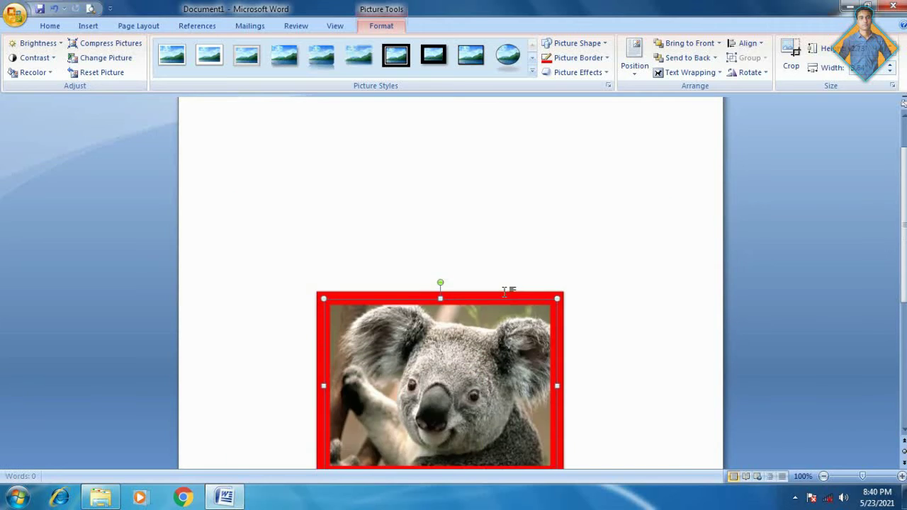
{"action": "left_click", "coordinate": [448, 287]}
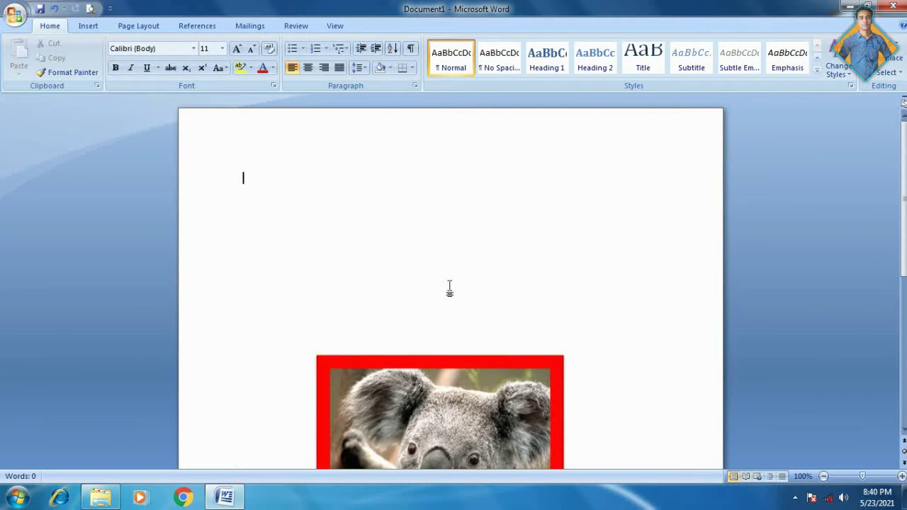
Step: Generate three paragraphs of sample text with =rand() above the koala picture
{"action": "type", "text": "=r"}
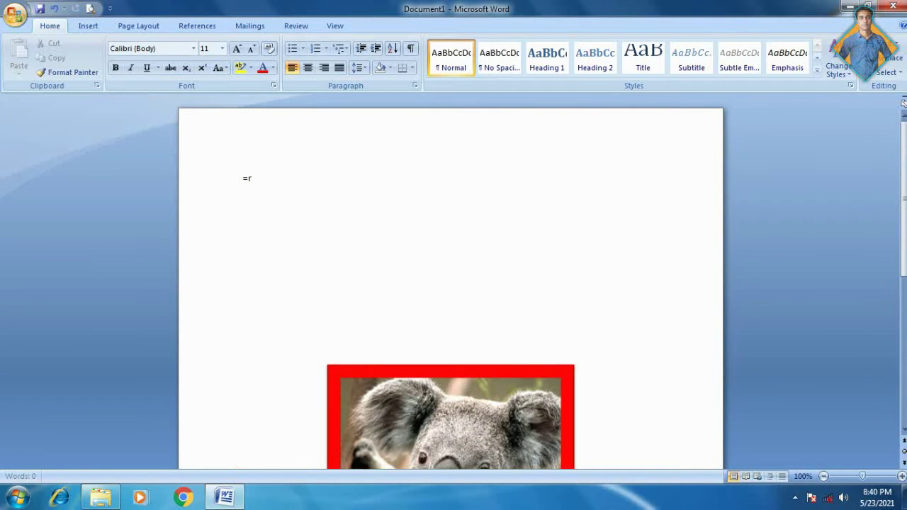
{"action": "type", "text": "and()"}
{"action": "key", "text": "Return"}
{"action": "scroll", "coordinate": [546, 300], "scroll_direction": "down", "scroll_amount": 2}
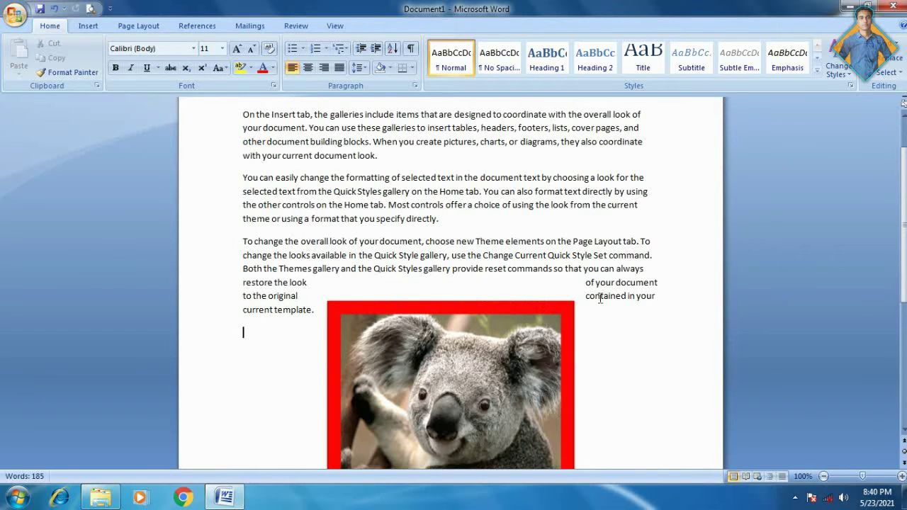
Step: Inspect the koala picture's shortcut menu and More Layout Options without changing anything
{"action": "right_click", "coordinate": [477, 360]}
{"action": "left_click", "coordinate": [653, 376]}
{"action": "right_click", "coordinate": [522, 369]}
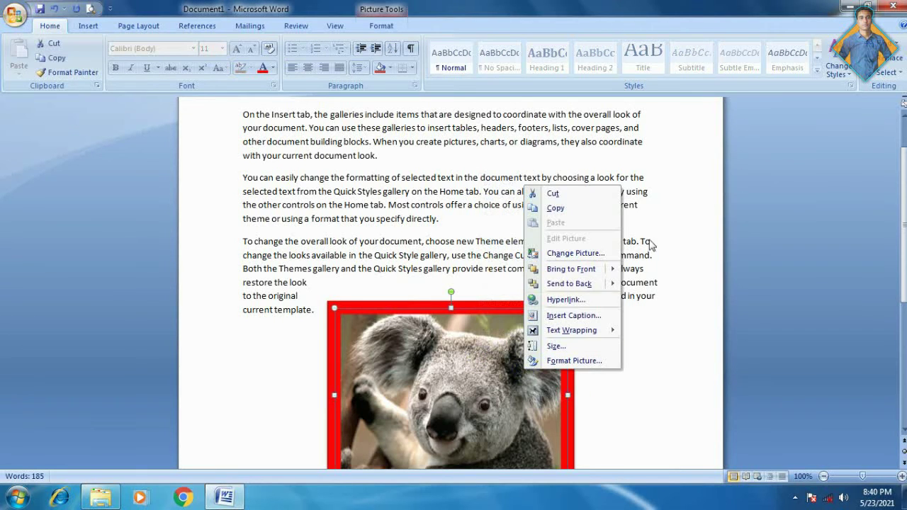
{"action": "left_click", "coordinate": [439, 412]}
{"action": "left_click", "coordinate": [381, 25]}
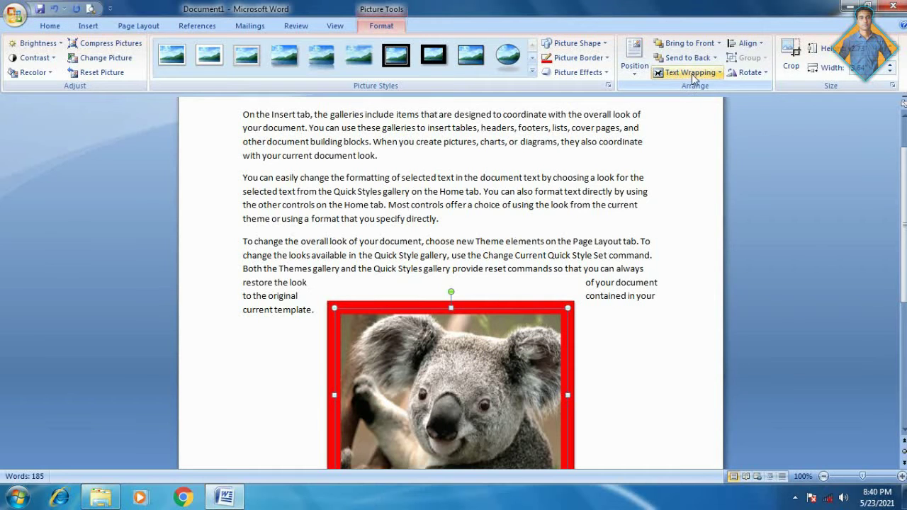
{"action": "left_click", "coordinate": [636, 71]}
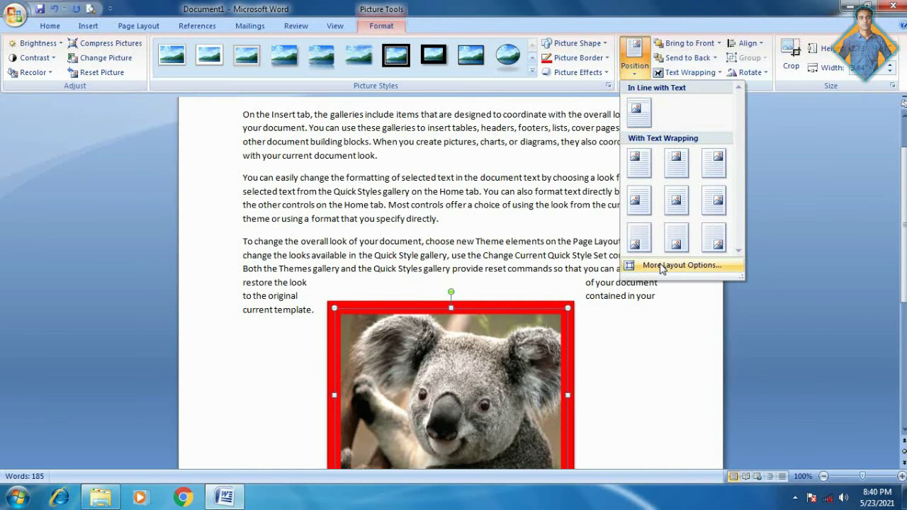
{"action": "left_click", "coordinate": [662, 266]}
{"action": "left_click", "coordinate": [414, 132]}
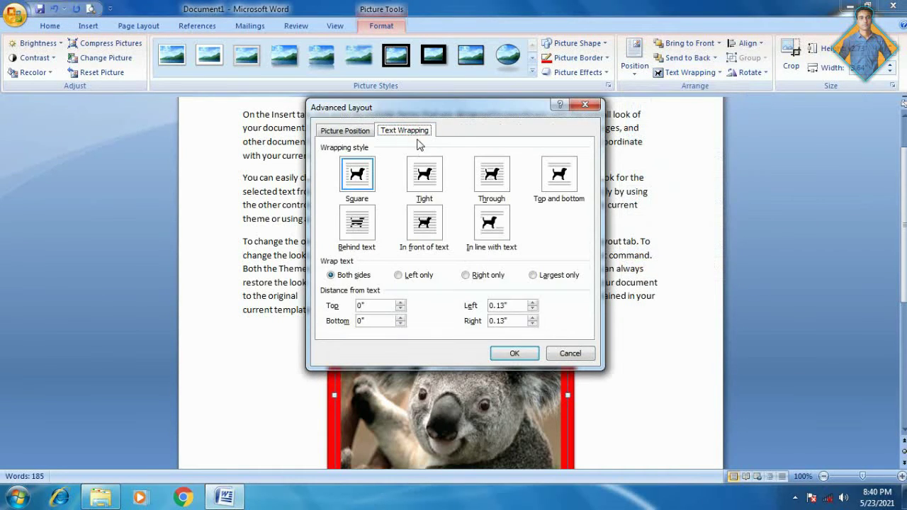
{"action": "left_click", "coordinate": [586, 106]}
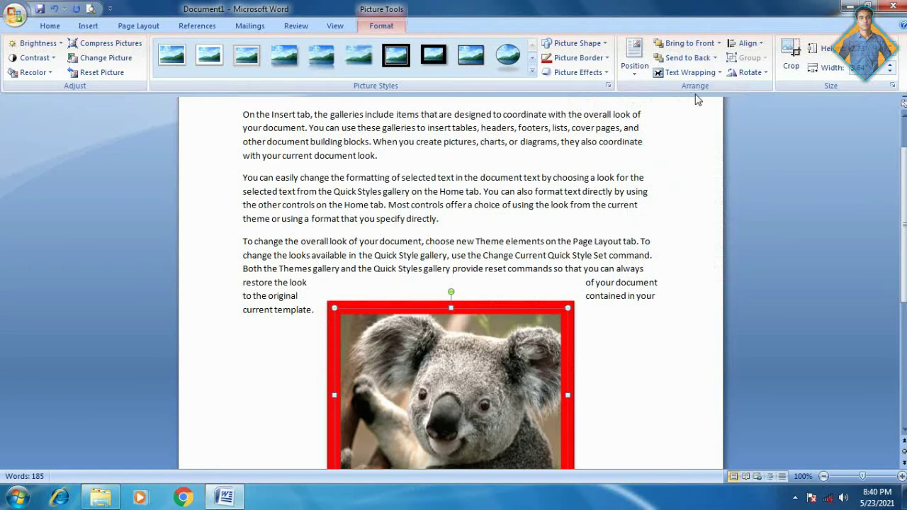
Step: Shrink the koala picture from its corner so the third paragraph runs full width
{"action": "left_click", "coordinate": [691, 72]}
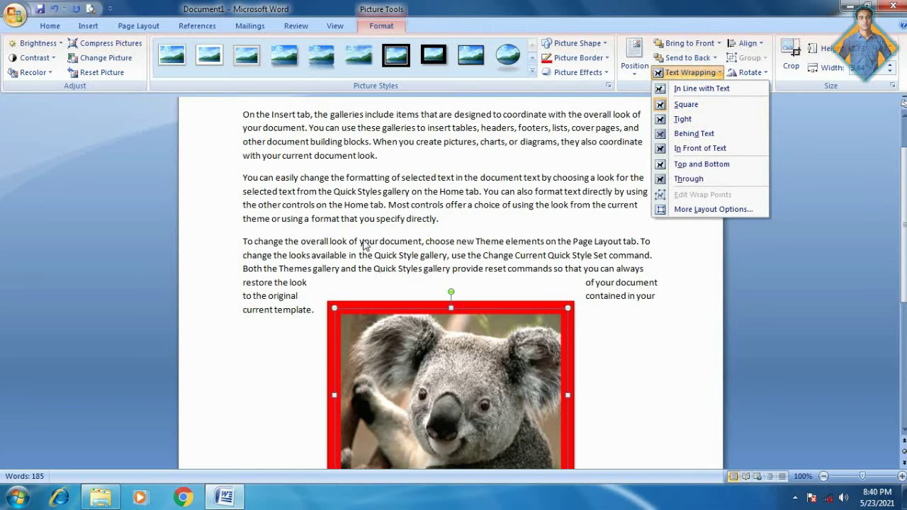
{"action": "left_click", "coordinate": [462, 383]}
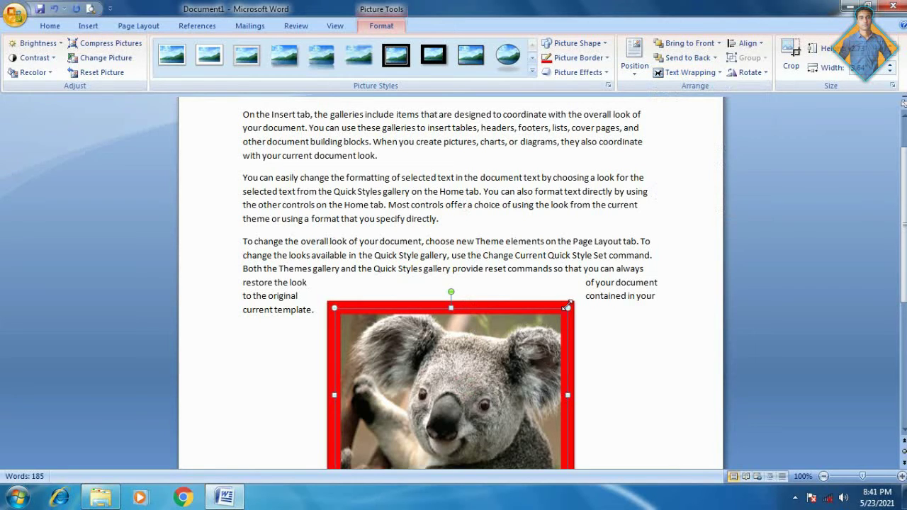
{"action": "left_click_drag", "start_coordinate": [567, 308], "coordinate": [489, 390]}
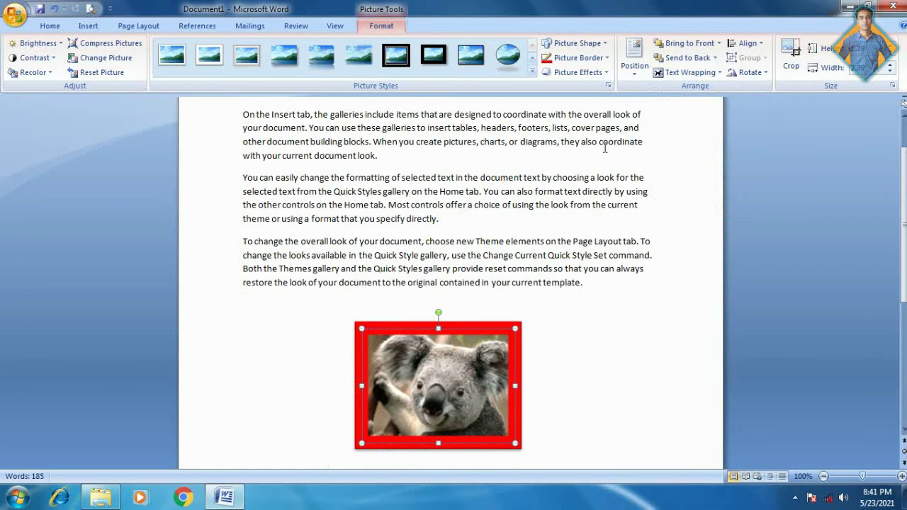
Step: Place the koala top centre with square wrapping and zoom the page to 120%
{"action": "left_click", "coordinate": [635, 61]}
{"action": "left_click", "coordinate": [679, 174]}
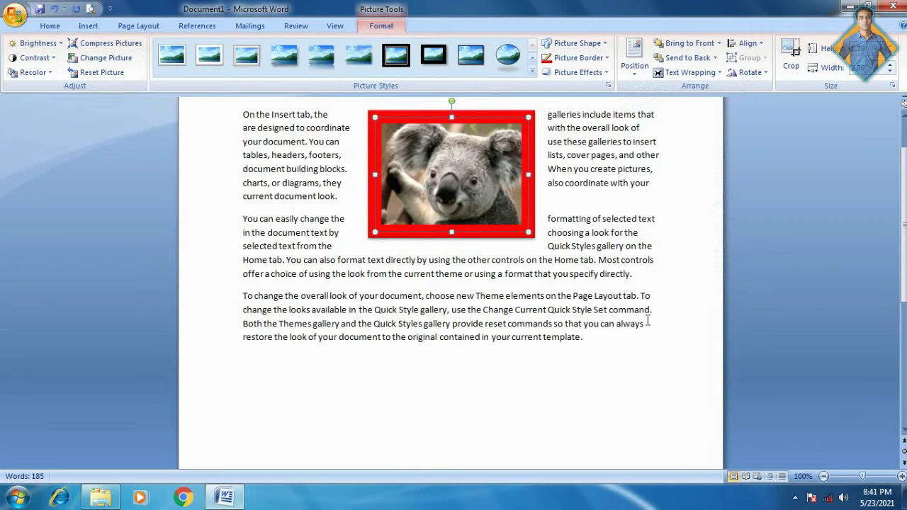
{"action": "left_click", "coordinate": [902, 476]}
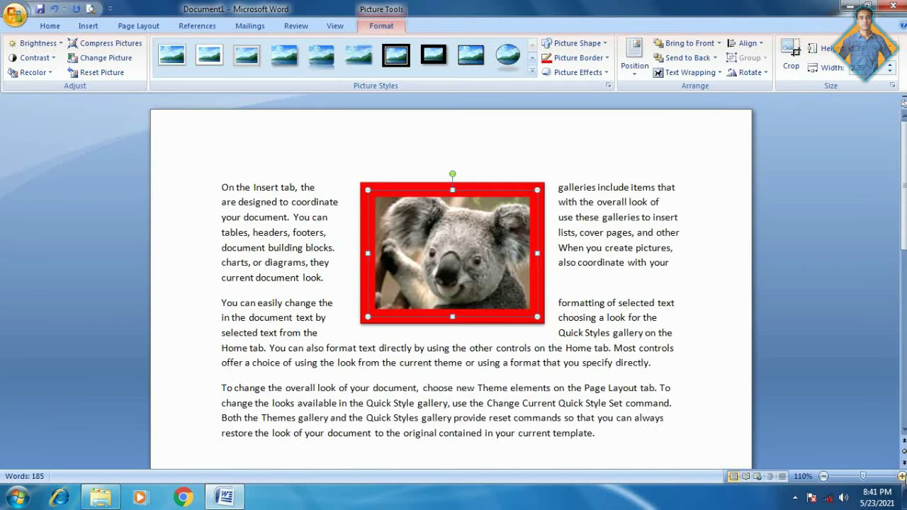
{"action": "left_click", "coordinate": [902, 476]}
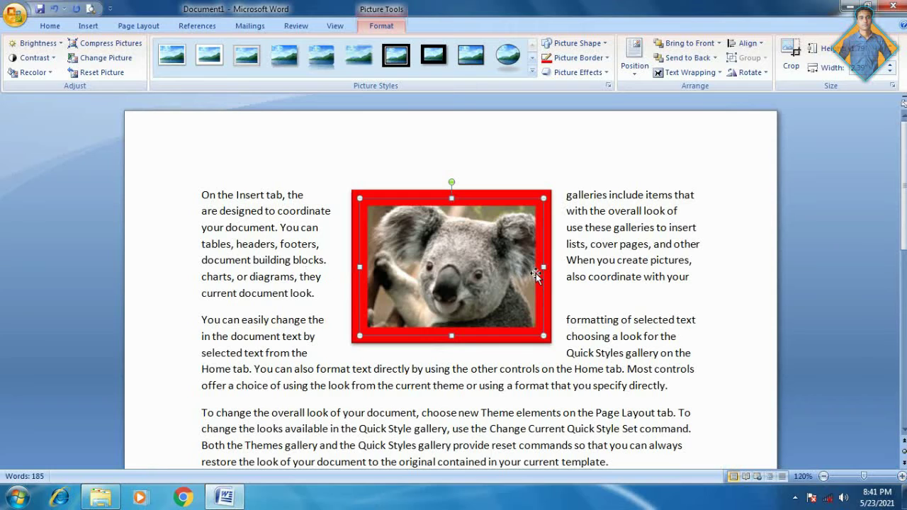
{"action": "left_click", "coordinate": [704, 75]}
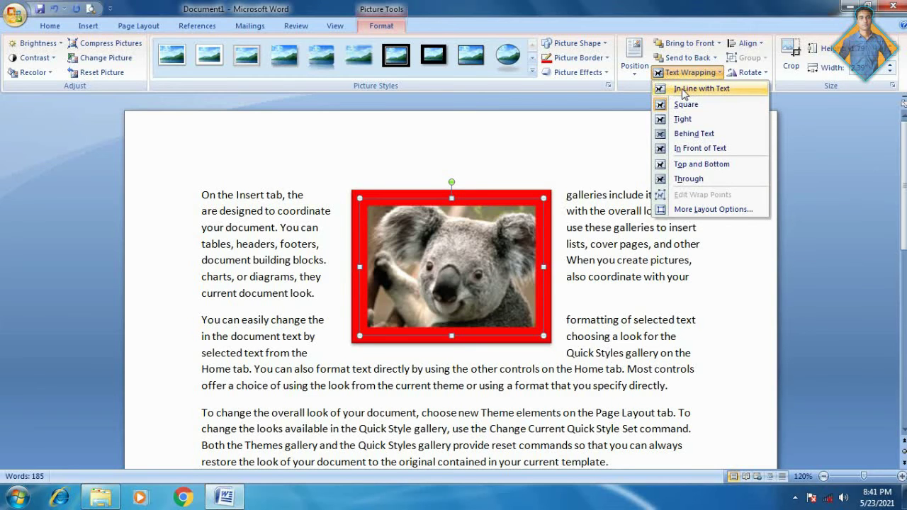
Step: Try In Line with Text wrapping on the koala, then switch it to Tight
{"action": "left_click", "coordinate": [682, 89]}
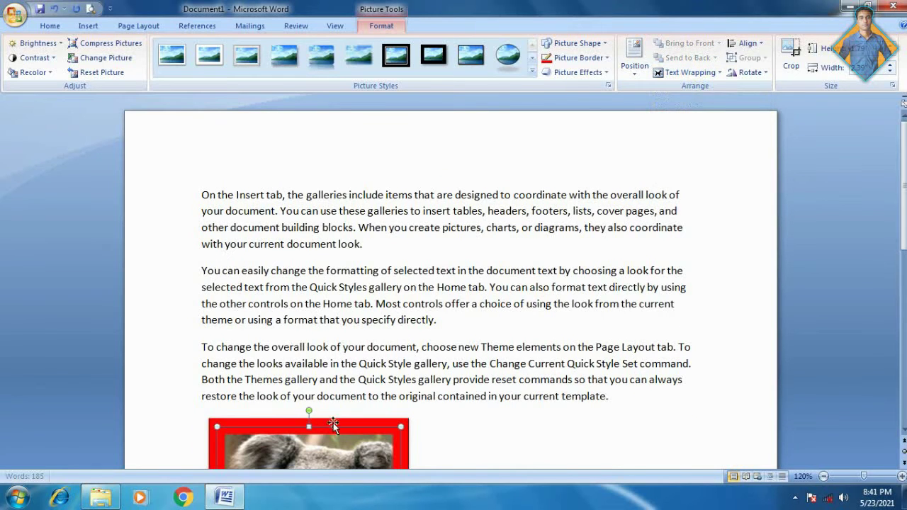
{"action": "left_click_drag", "start_coordinate": [325, 448], "coordinate": [345, 326]}
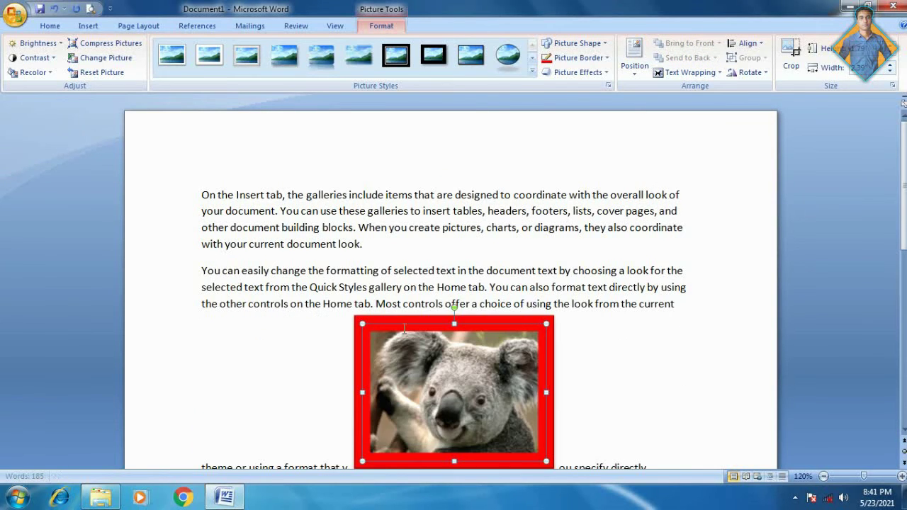
{"action": "scroll", "coordinate": [476, 273], "scroll_direction": "down", "scroll_amount": 2}
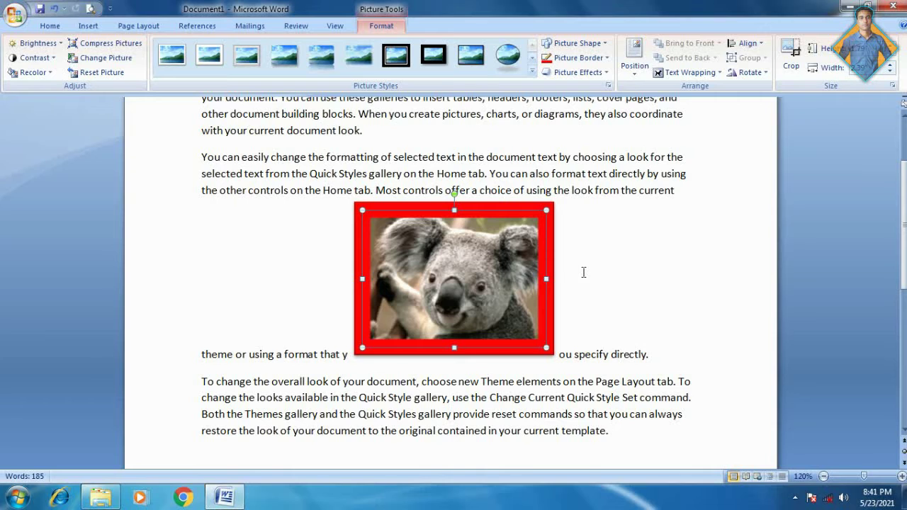
{"action": "left_click", "coordinate": [704, 73]}
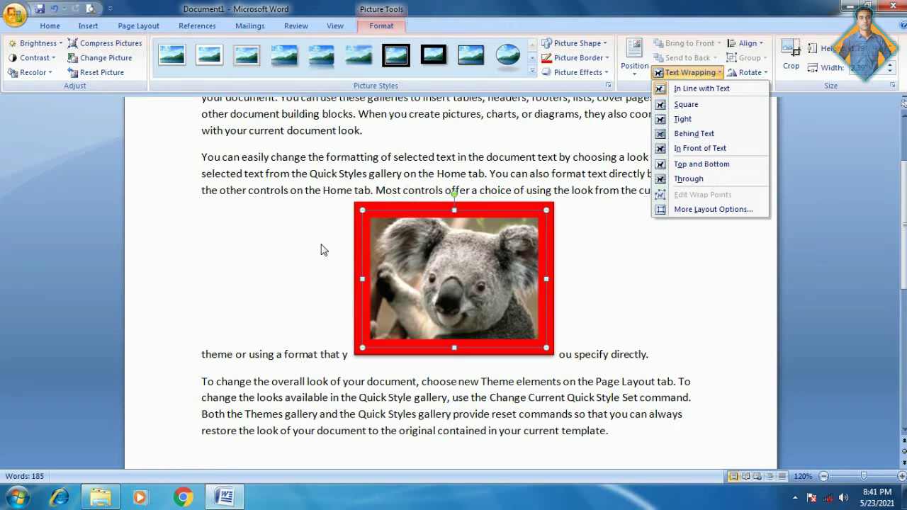
{"action": "left_click", "coordinate": [684, 119]}
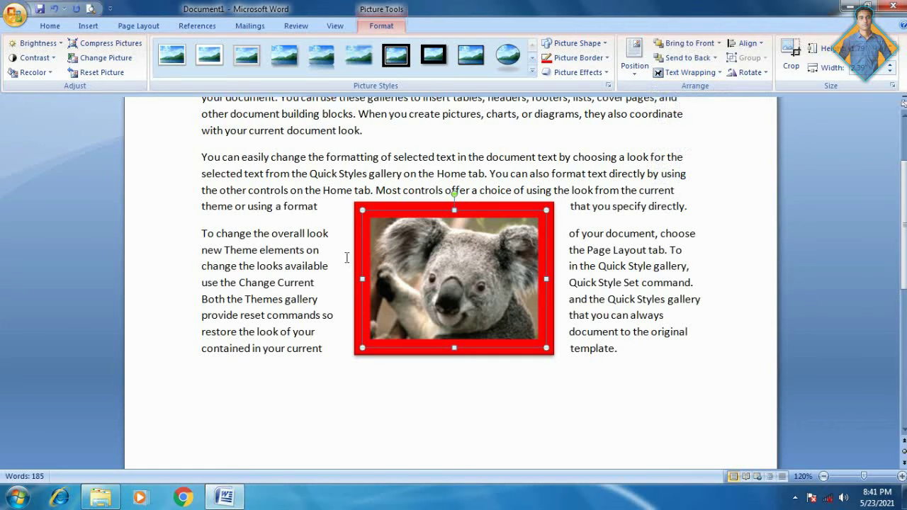
Step: Try Behind Text, then In Front of Text, repositioning the koala over the paragraphs
{"action": "left_click", "coordinate": [689, 72]}
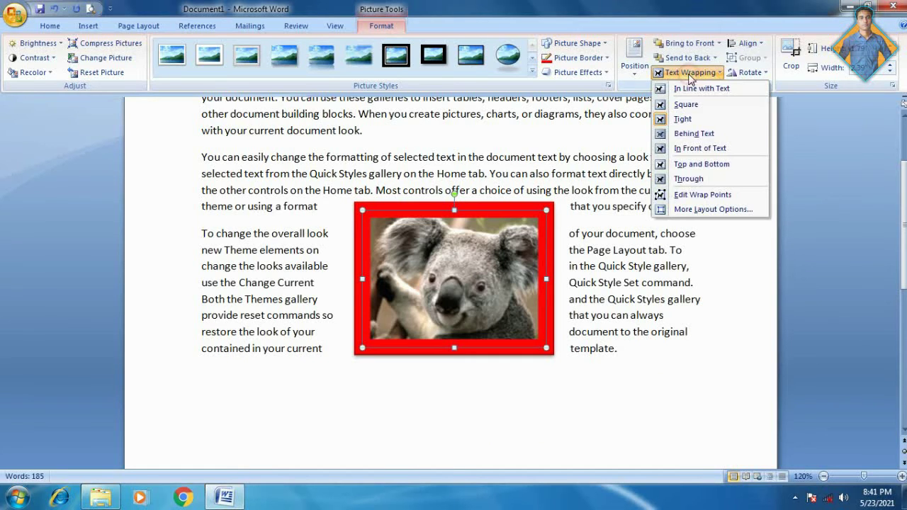
{"action": "left_click", "coordinate": [693, 135]}
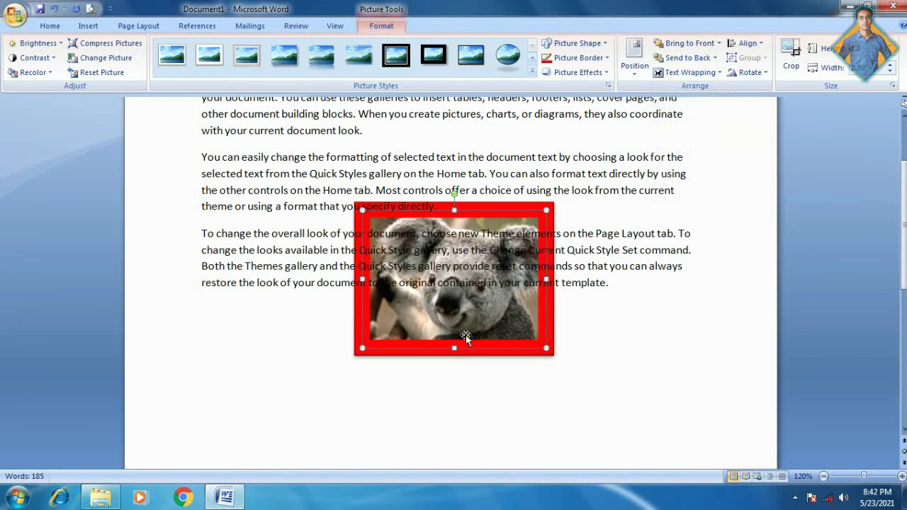
{"action": "left_click", "coordinate": [689, 72]}
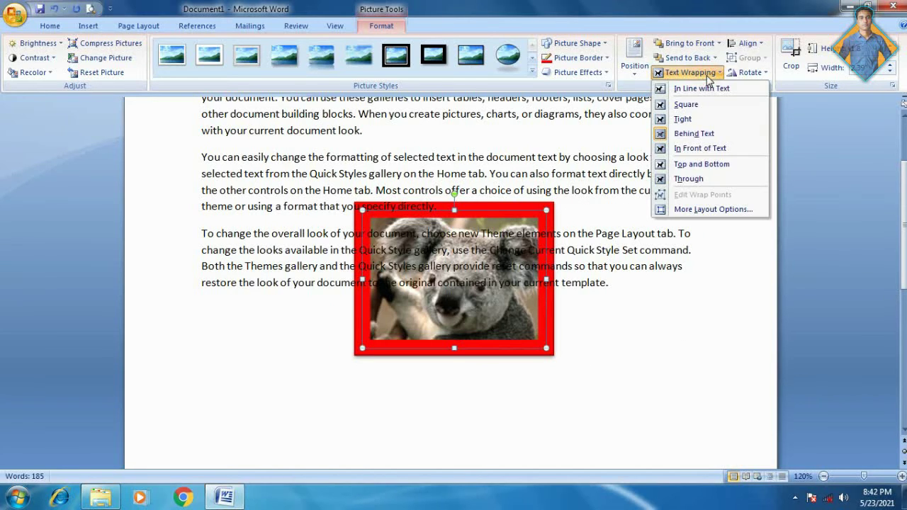
{"action": "left_click", "coordinate": [702, 148]}
{"action": "mouse_move", "coordinate": [461, 259]}
{"action": "left_mouse_down"}
{"action": "mouse_move", "coordinate": [380, 351]}
{"action": "mouse_move", "coordinate": [504, 234]}
{"action": "mouse_move", "coordinate": [453, 231]}
{"action": "left_mouse_up"}
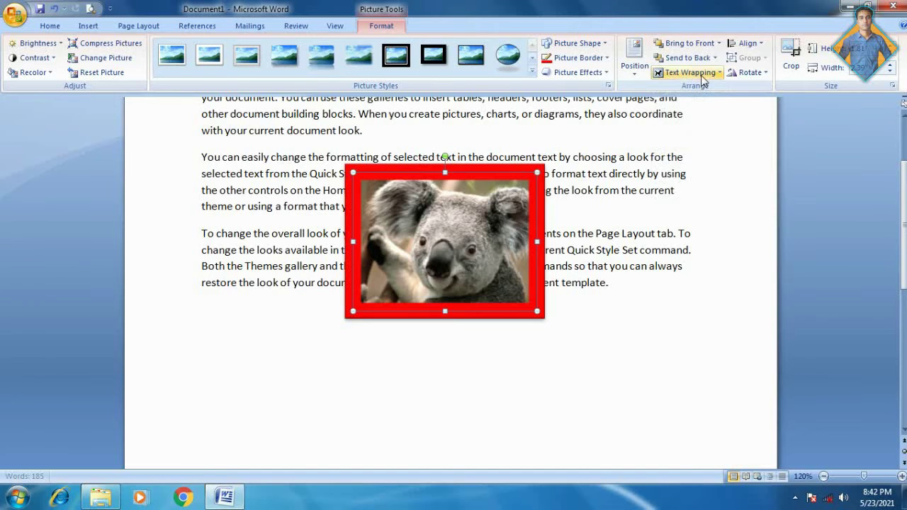
Step: Try Top and Bottom and Through wrapping, then move the koala below the last paragraph
{"action": "left_click", "coordinate": [701, 73]}
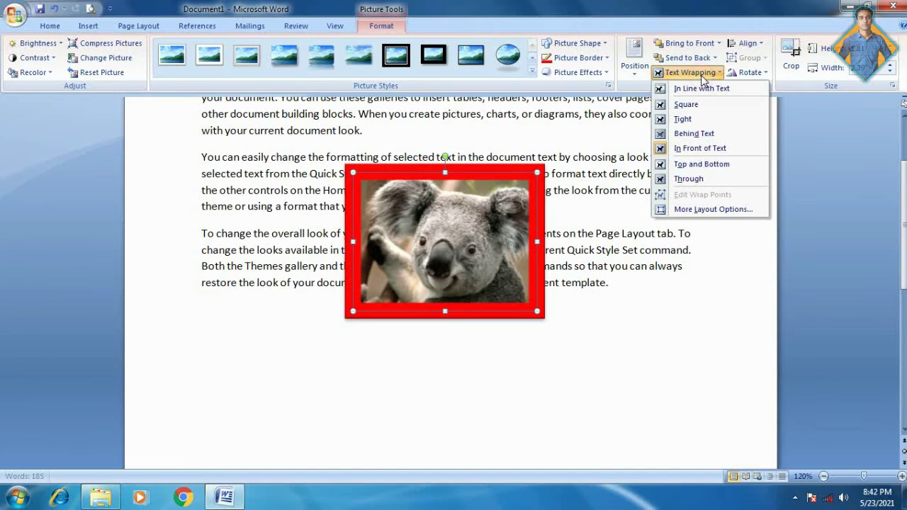
{"action": "left_click", "coordinate": [687, 165]}
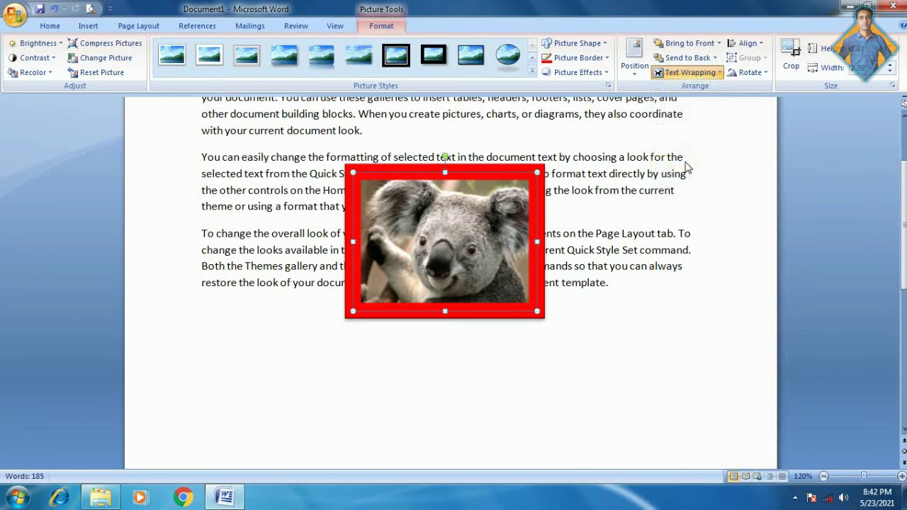
{"action": "left_click", "coordinate": [681, 74]}
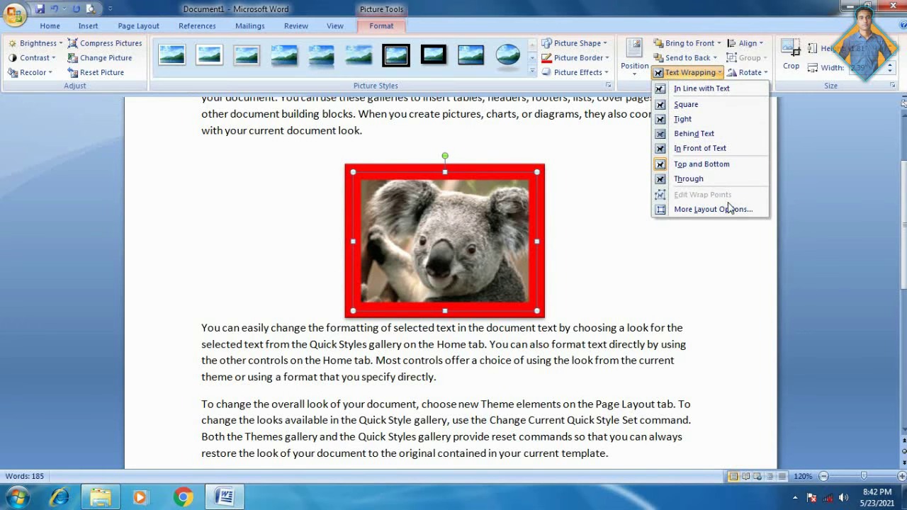
{"action": "left_click", "coordinate": [698, 180]}
{"action": "left_click", "coordinate": [526, 225]}
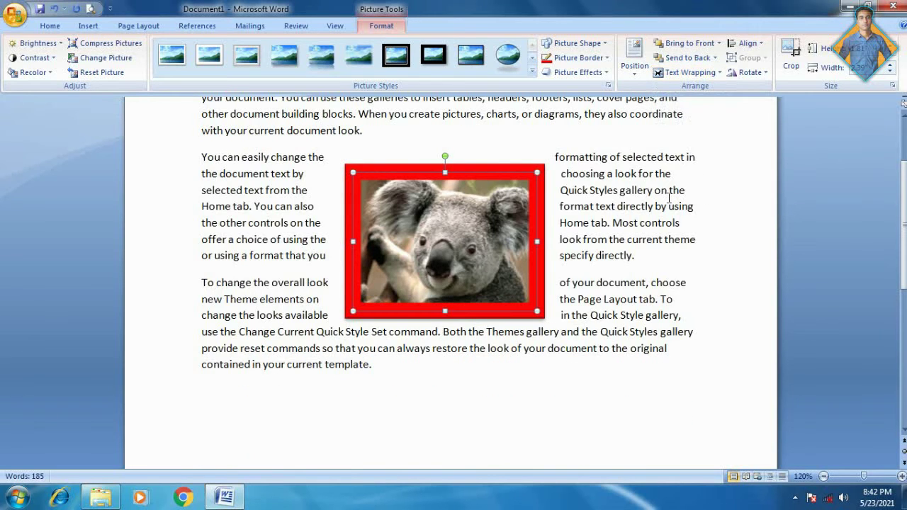
{"action": "left_click_drag", "start_coordinate": [493, 231], "coordinate": [485, 382]}
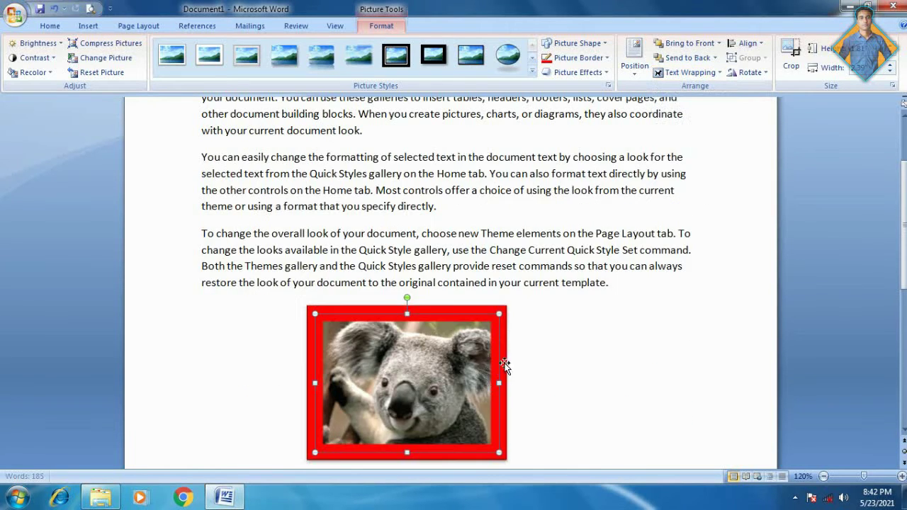
Step: Tilt the red-bordered koala by dragging its green rotation handle
{"action": "left_click", "coordinate": [756, 78]}
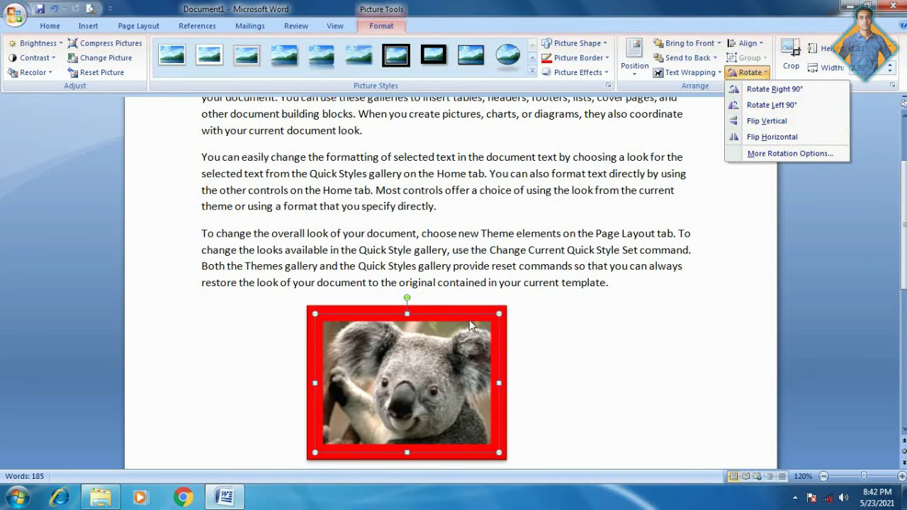
{"action": "left_click", "coordinate": [407, 296]}
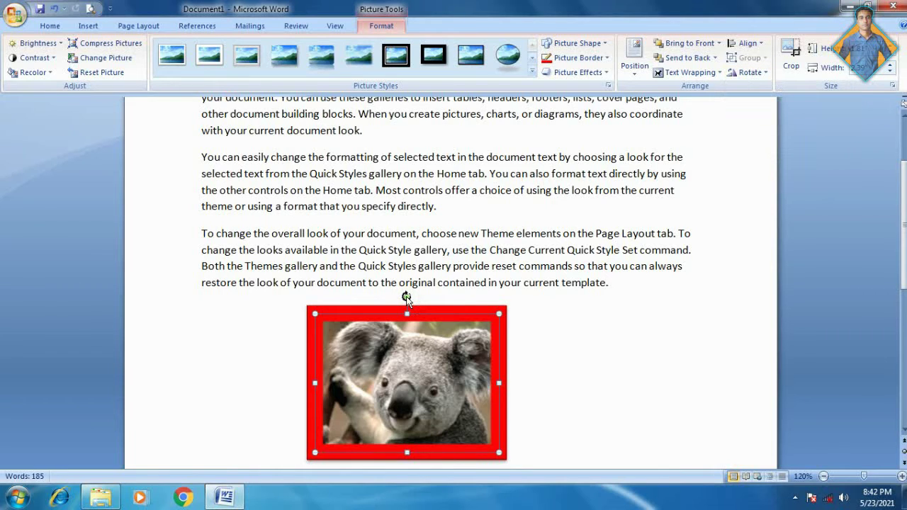
{"action": "left_click_drag", "start_coordinate": [407, 297], "coordinate": [443, 321]}
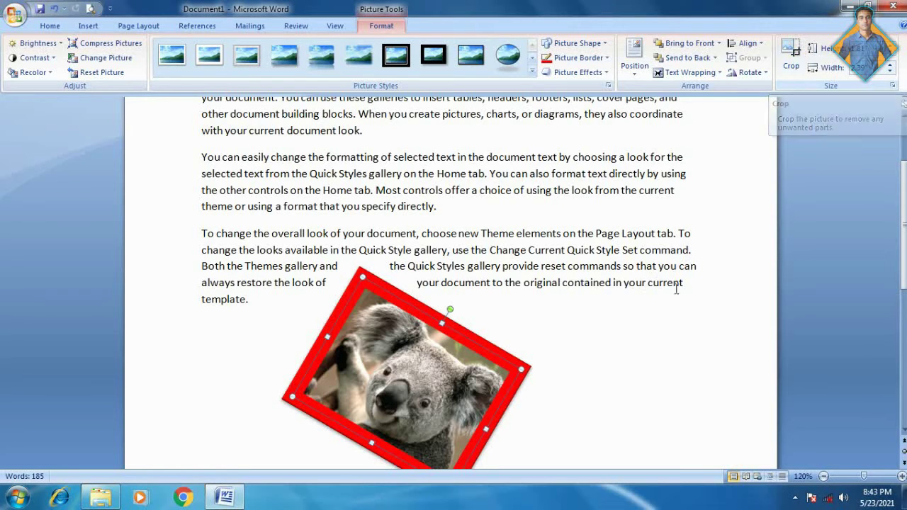
{"action": "scroll", "coordinate": [638, 346], "scroll_direction": "down", "scroll_amount": 2}
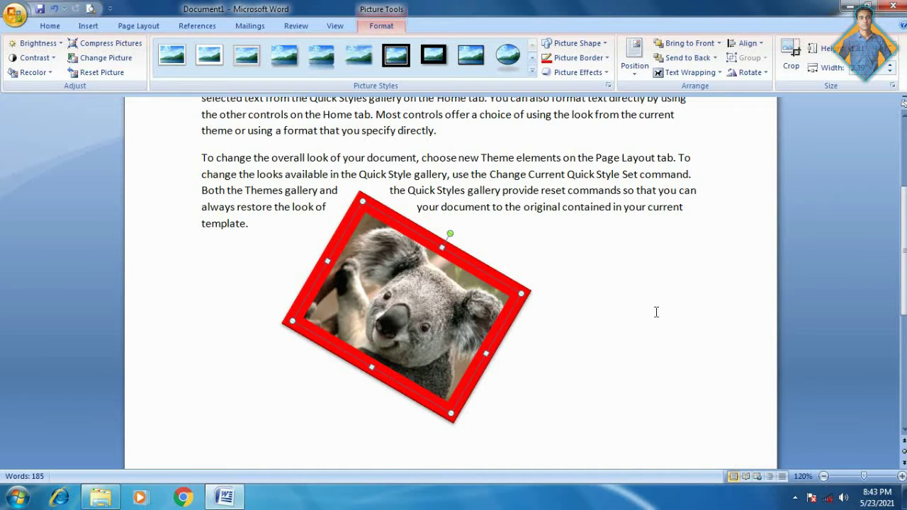
Step: Crop the koala picture's top-right corner and bottom edge, and remove its red border
{"action": "left_click", "coordinate": [796, 69]}
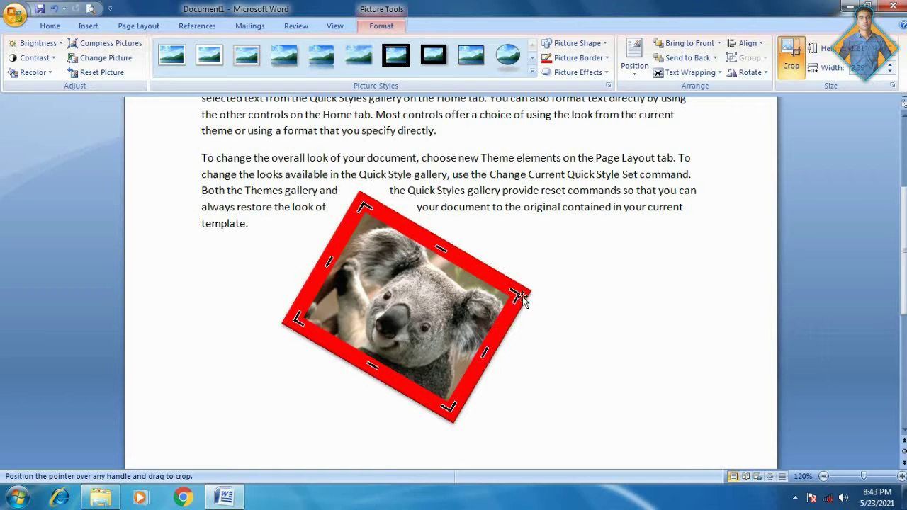
{"action": "left_click_drag", "start_coordinate": [520, 287], "coordinate": [492, 302]}
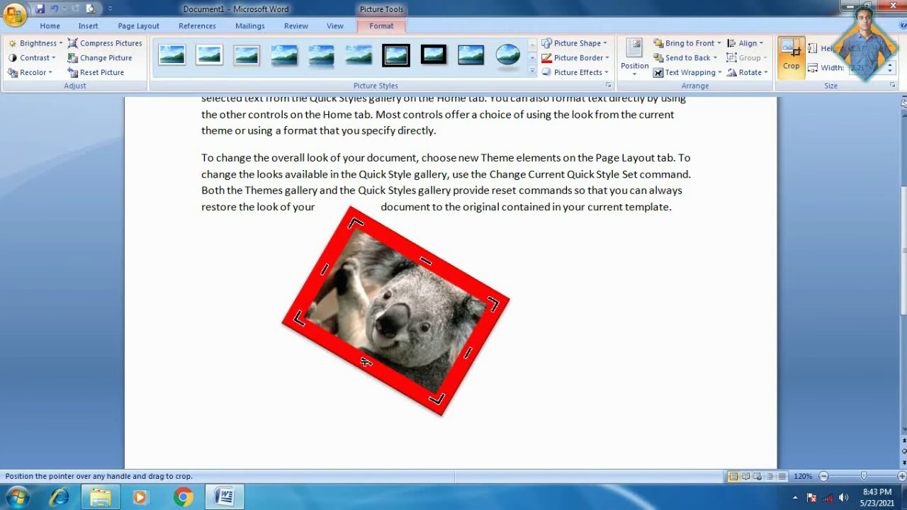
{"action": "left_click_drag", "start_coordinate": [367, 358], "coordinate": [374, 346]}
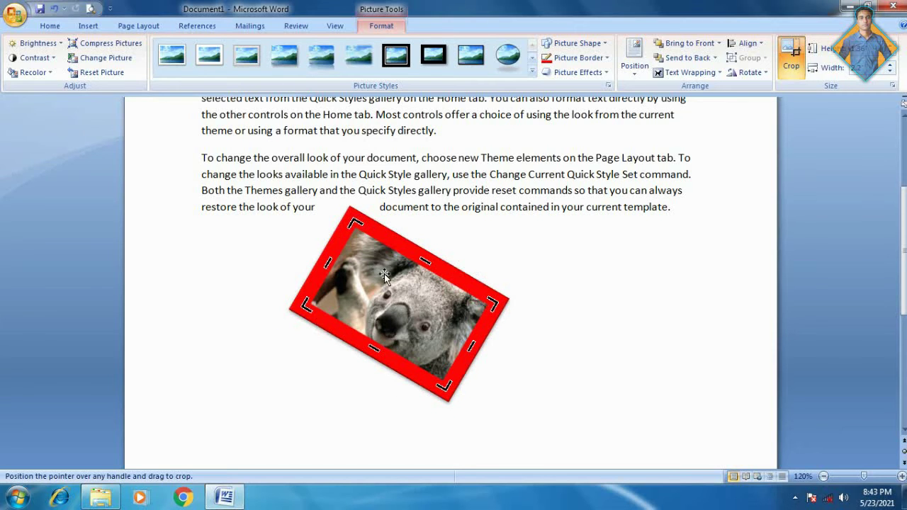
{"action": "left_click", "coordinate": [602, 60]}
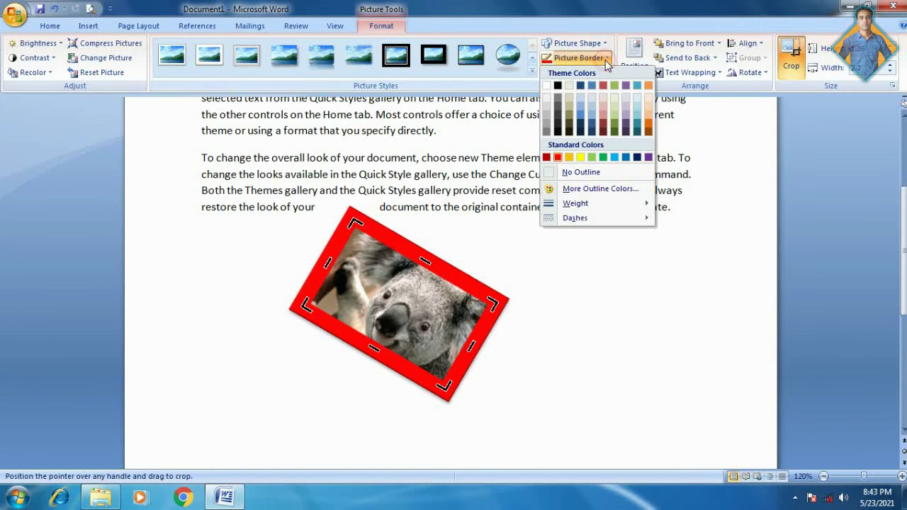
{"action": "left_click", "coordinate": [582, 172]}
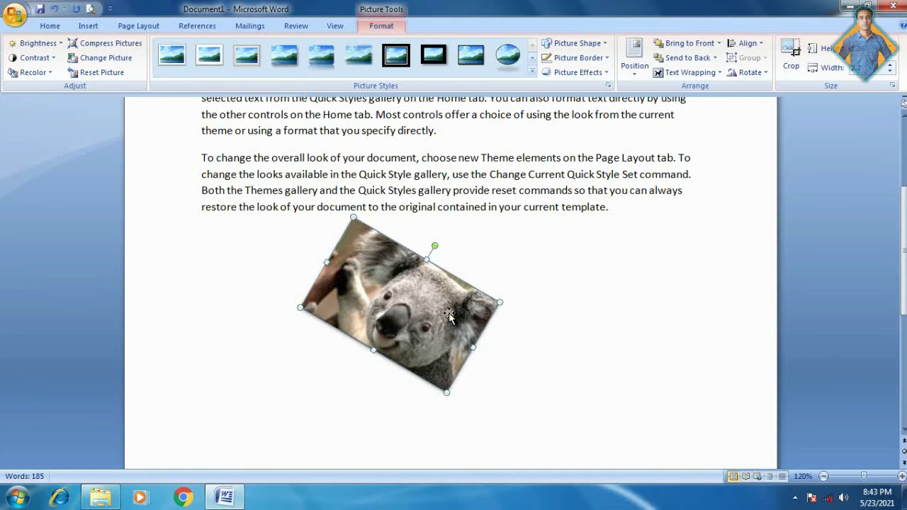
Step: Crop the left side of the koala picture inward, closer around its face
{"action": "left_click", "coordinate": [791, 55]}
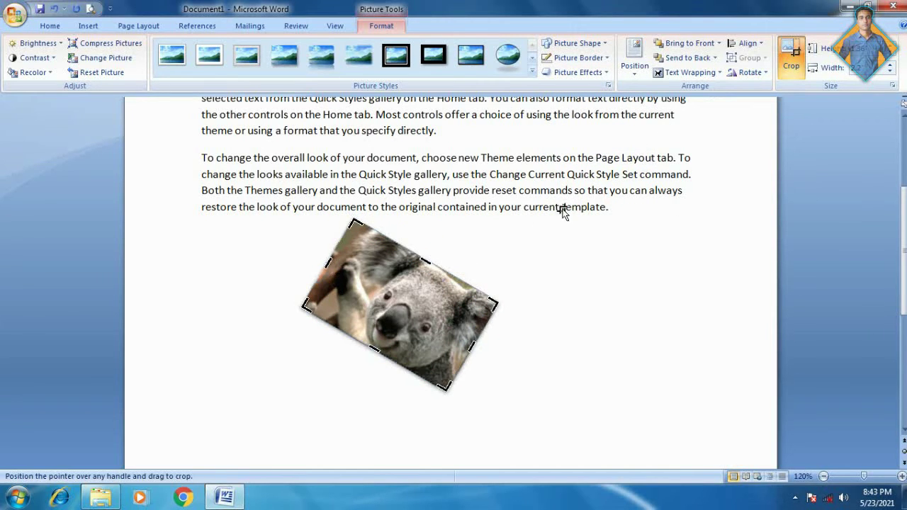
{"action": "left_click_drag", "start_coordinate": [328, 263], "coordinate": [376, 295]}
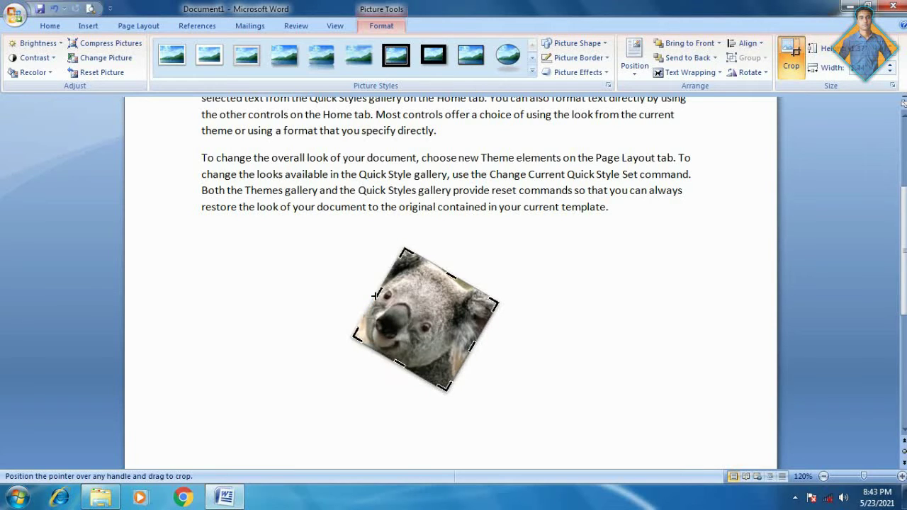
{"action": "left_click", "coordinate": [575, 346]}
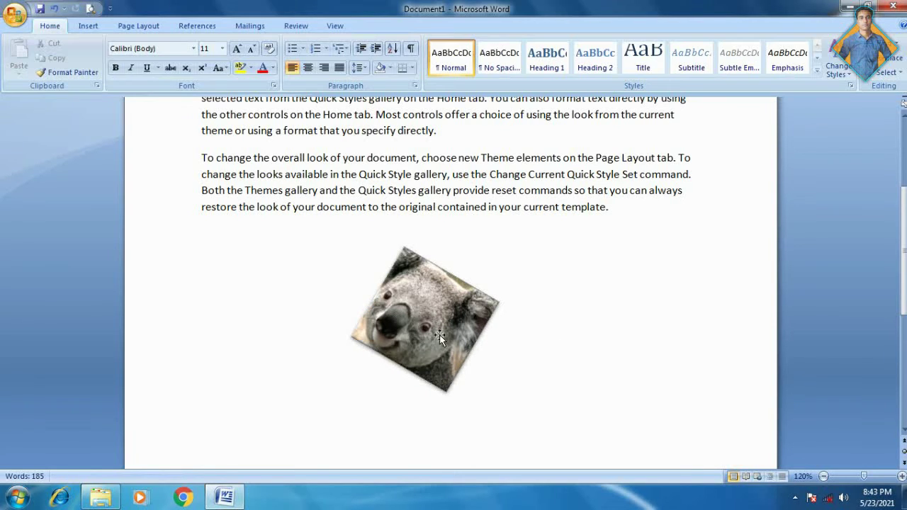
Step: Enlarge the tilted koala picture upward, then reselect it and delete it
{"action": "left_click", "coordinate": [418, 328]}
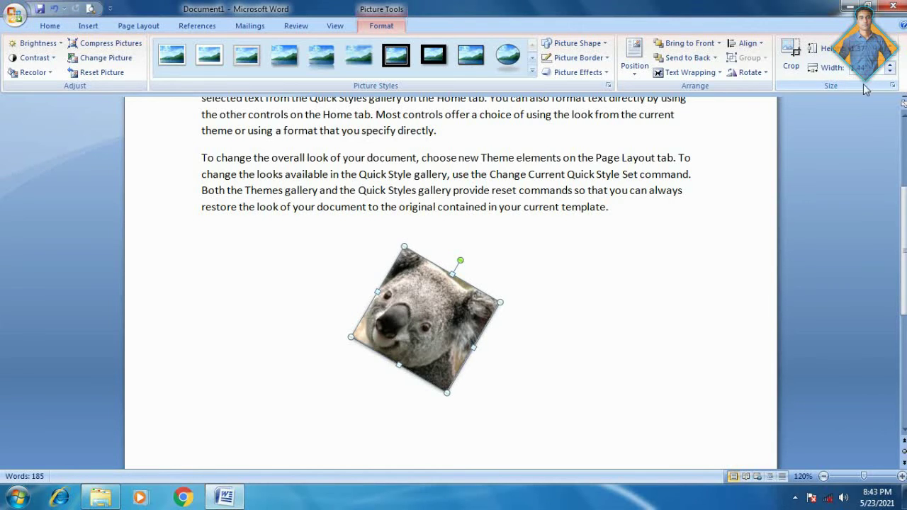
{"action": "left_click_drag", "start_coordinate": [454, 274], "coordinate": [473, 239]}
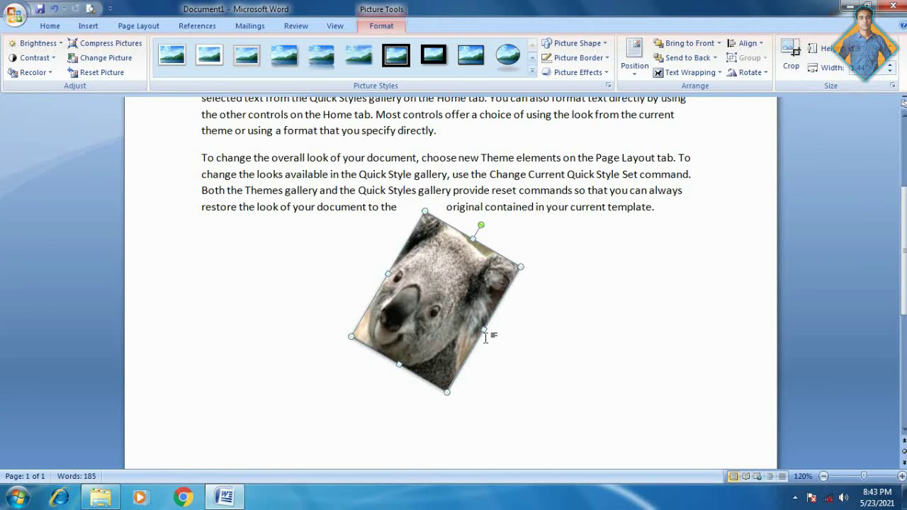
{"action": "left_click", "coordinate": [553, 328]}
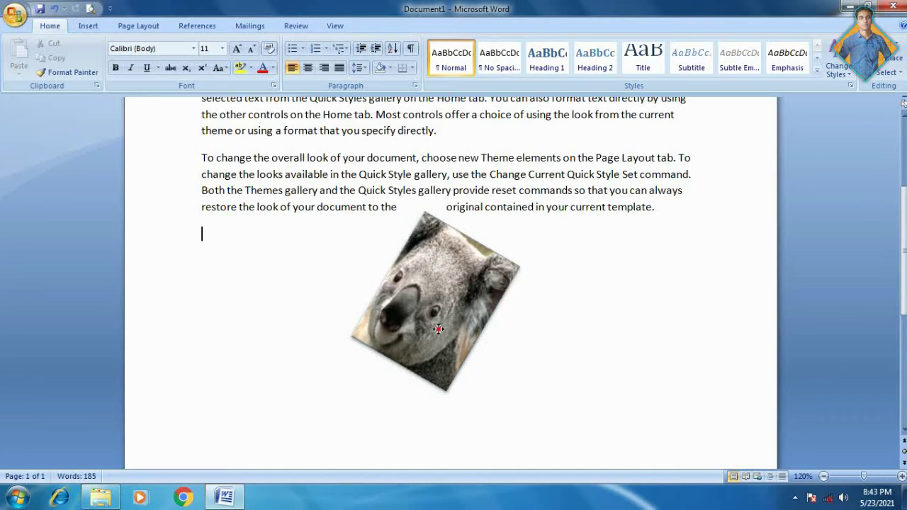
{"action": "left_click", "coordinate": [439, 331]}
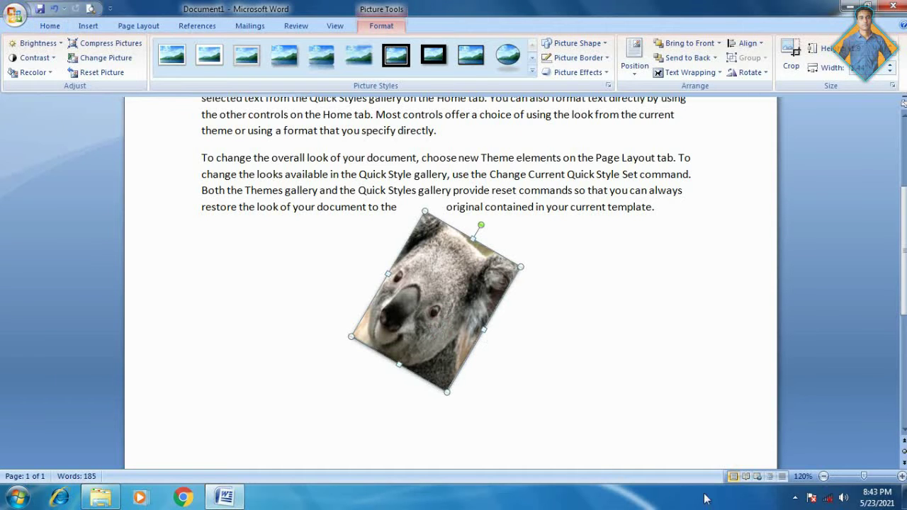
{"action": "left_click", "coordinate": [447, 317]}
{"action": "left_click", "coordinate": [450, 310]}
{"action": "key", "text": "Delete"}
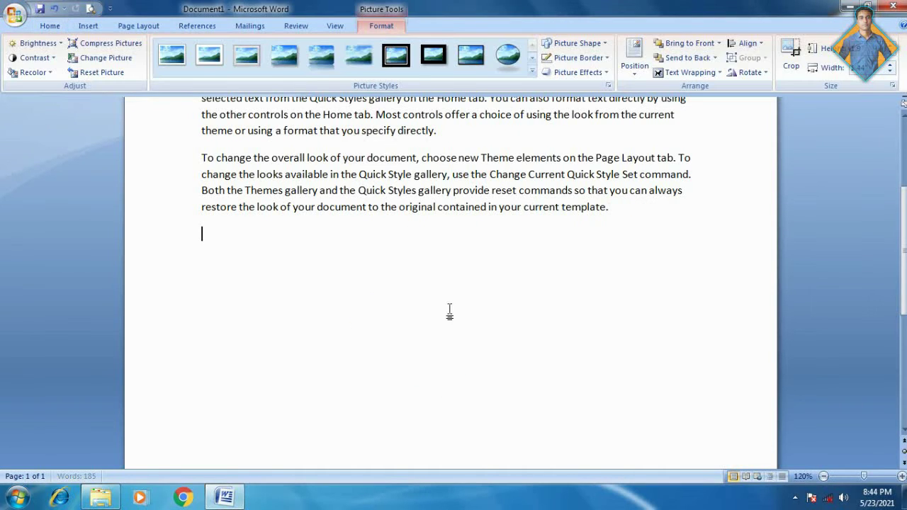
Step: Draw a rounded rectangle shape below the third paragraph
{"action": "left_click", "coordinate": [91, 27]}
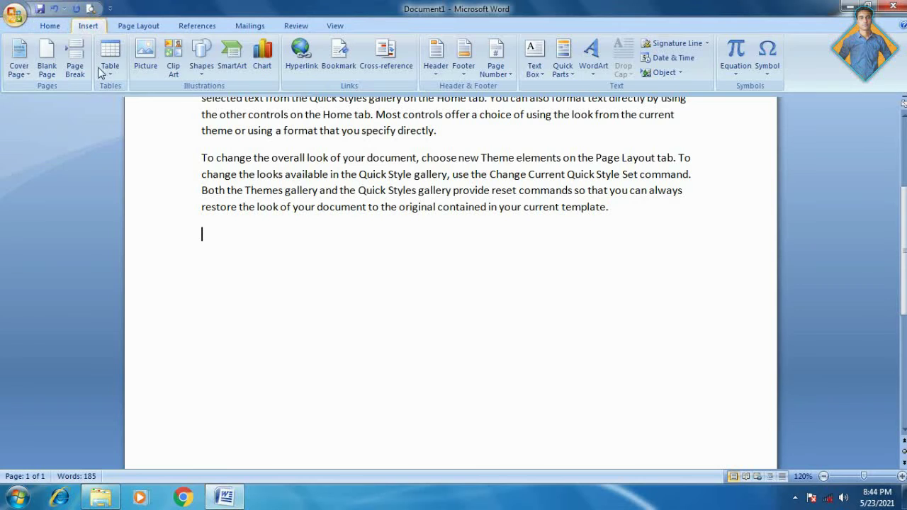
{"action": "left_click", "coordinate": [201, 74]}
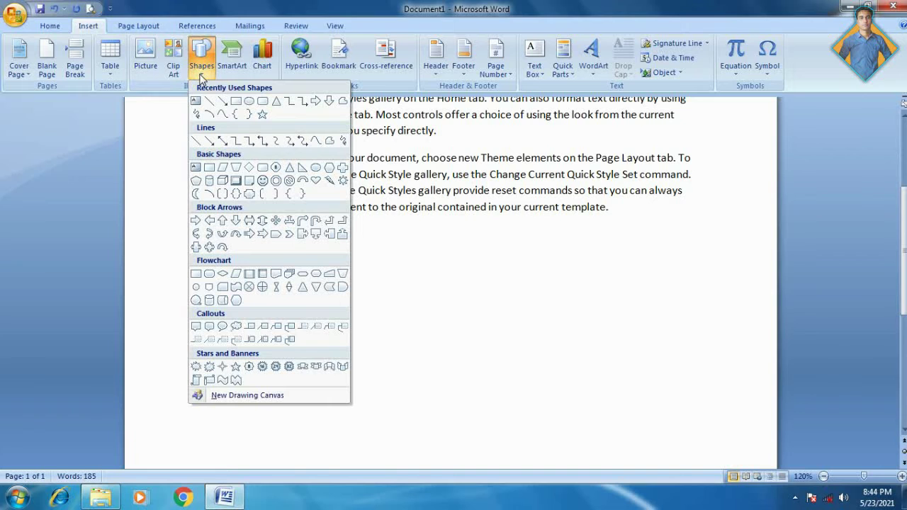
{"action": "left_click", "coordinate": [260, 167]}
{"action": "left_click_drag", "start_coordinate": [257, 260], "coordinate": [476, 385]}
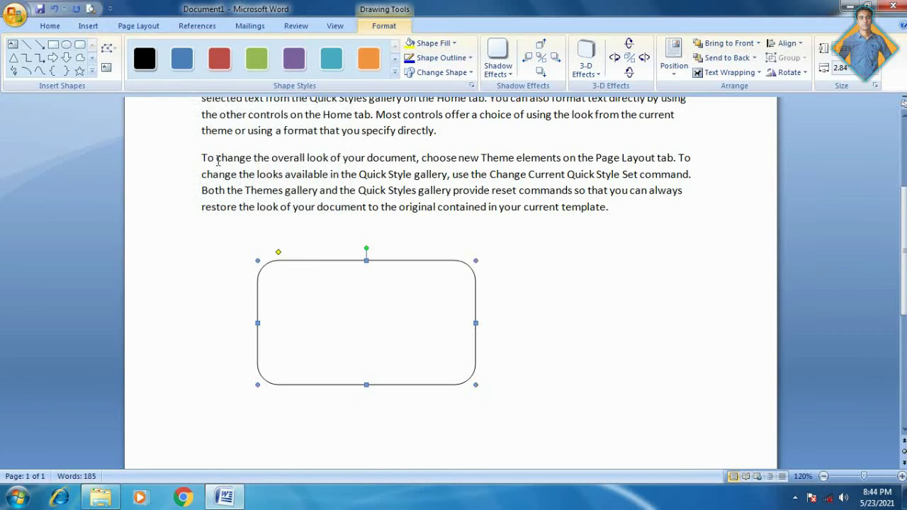
Step: Style the rounded rectangle with a bright light blue fill and a red outline
{"action": "left_click", "coordinate": [144, 58]}
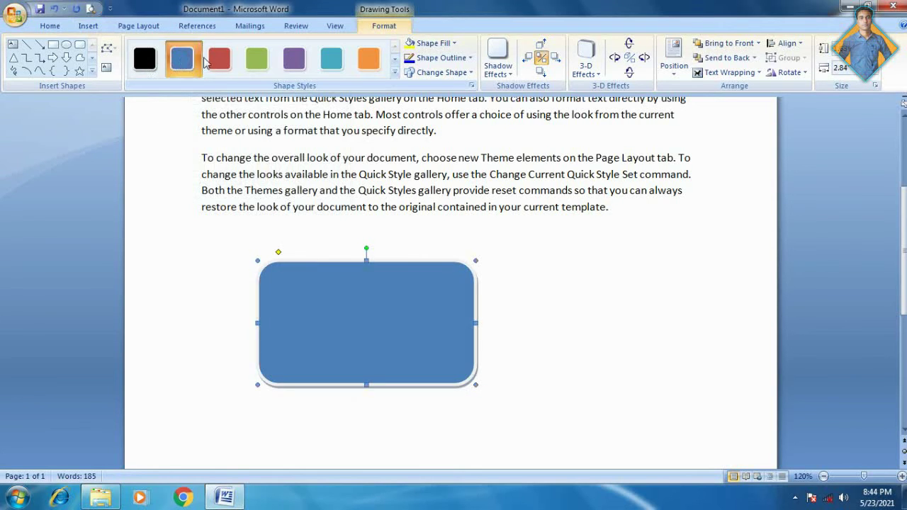
{"action": "left_click", "coordinate": [263, 65]}
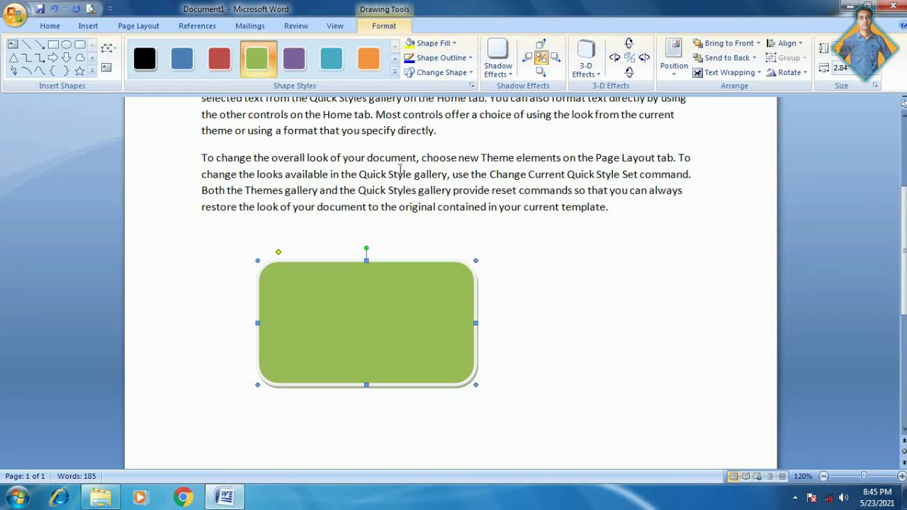
{"action": "left_click", "coordinate": [429, 43]}
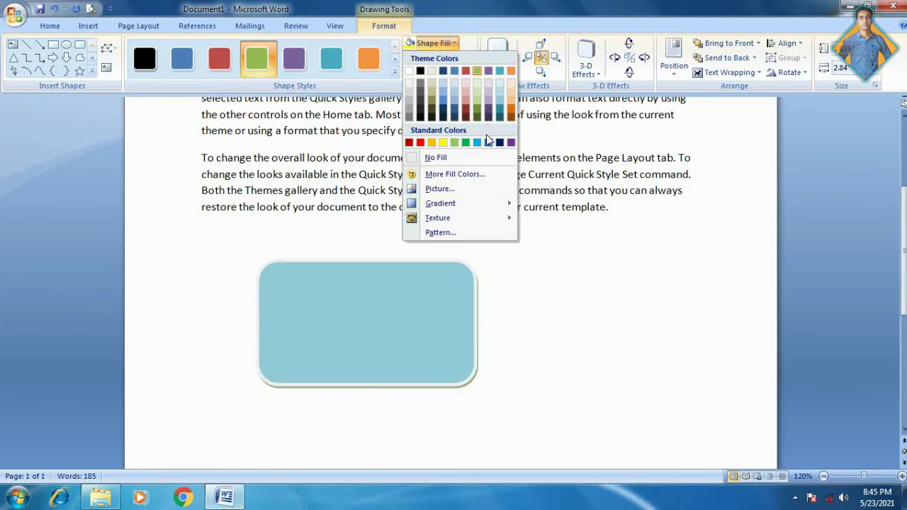
{"action": "left_click", "coordinate": [477, 142]}
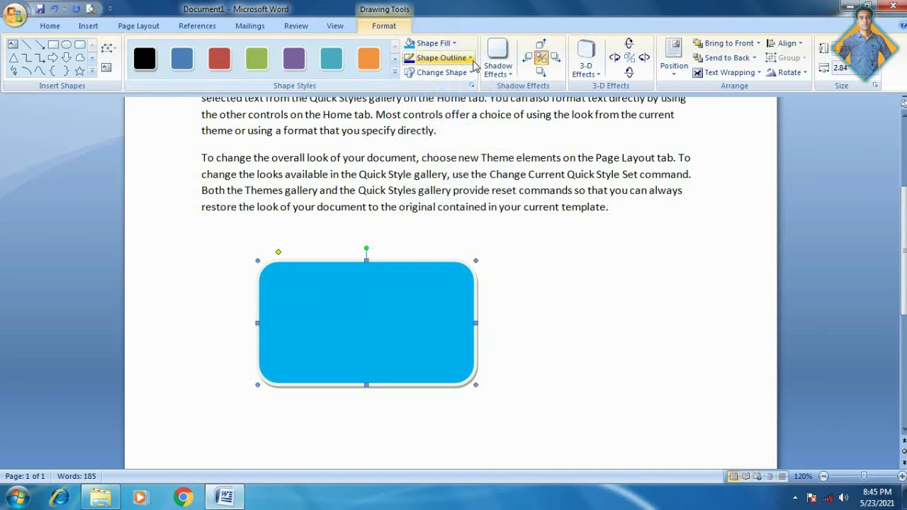
{"action": "left_click", "coordinate": [474, 62]}
{"action": "left_click", "coordinate": [426, 272]}
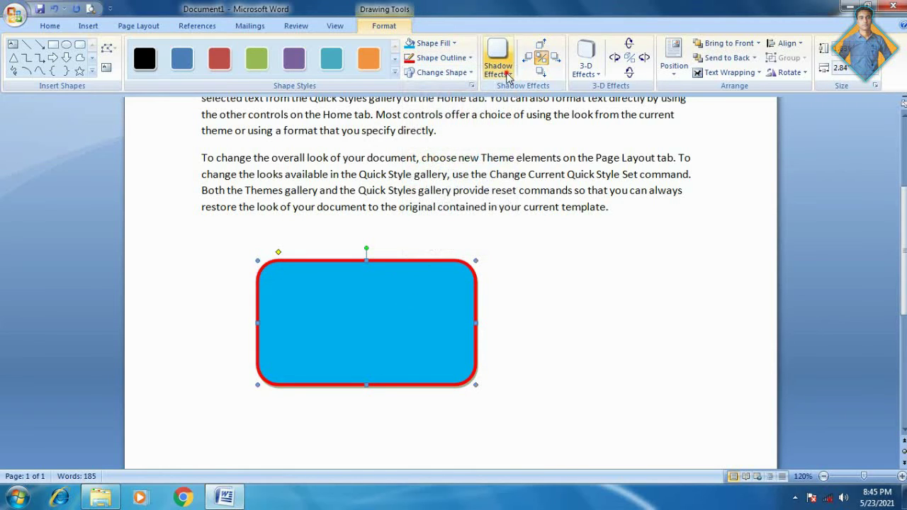
Step: Try a large offset shadow, then an up-left offset shadow on the rectangle
{"action": "left_click", "coordinate": [500, 69]}
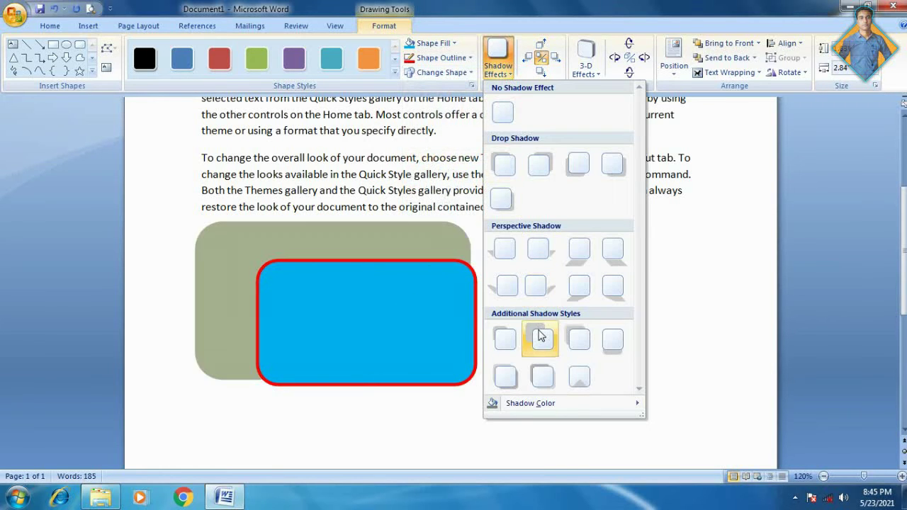
{"action": "left_click", "coordinate": [542, 340]}
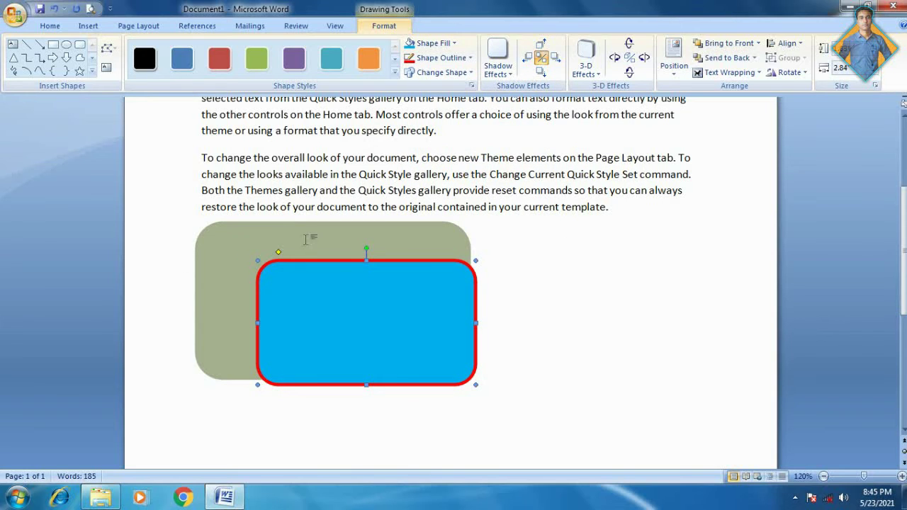
{"action": "left_click", "coordinate": [498, 65]}
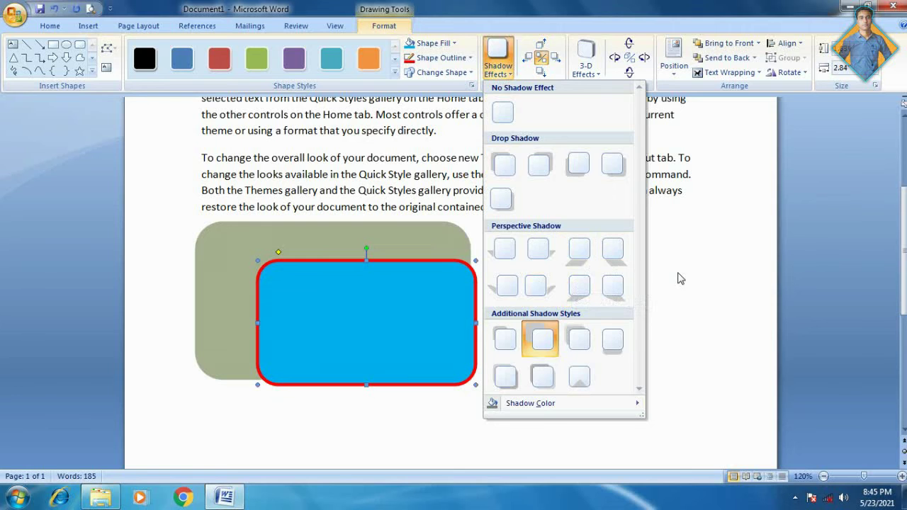
{"action": "left_click", "coordinate": [579, 249]}
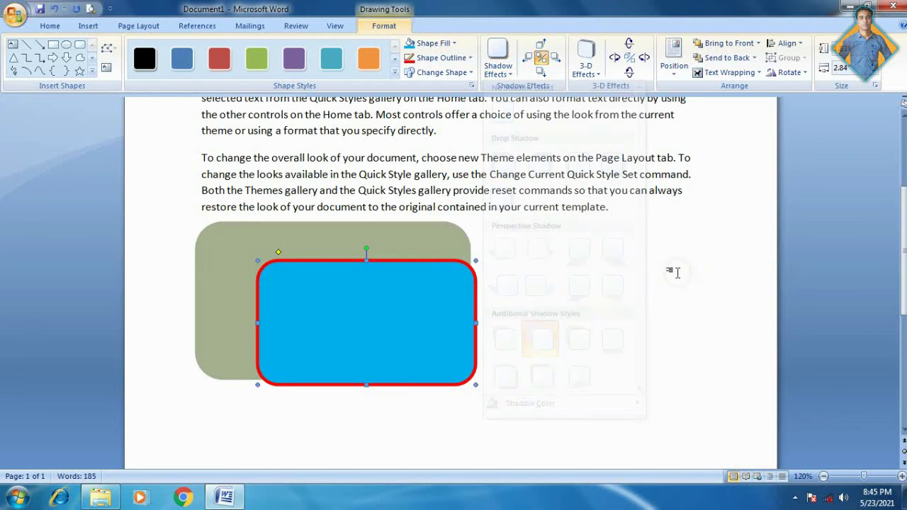
Step: Preview 3-D effects without applying any, then reselect the blue rectangle
{"action": "left_click", "coordinate": [586, 66]}
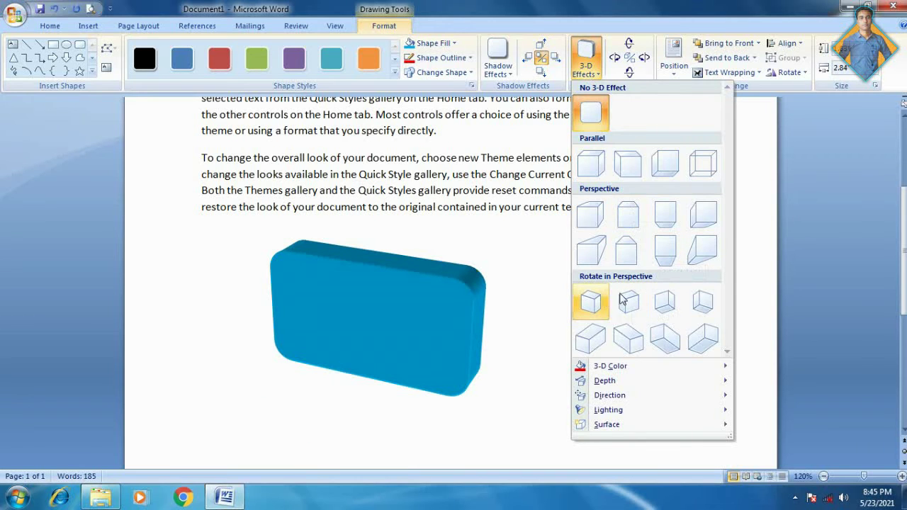
{"action": "left_click", "coordinate": [739, 253]}
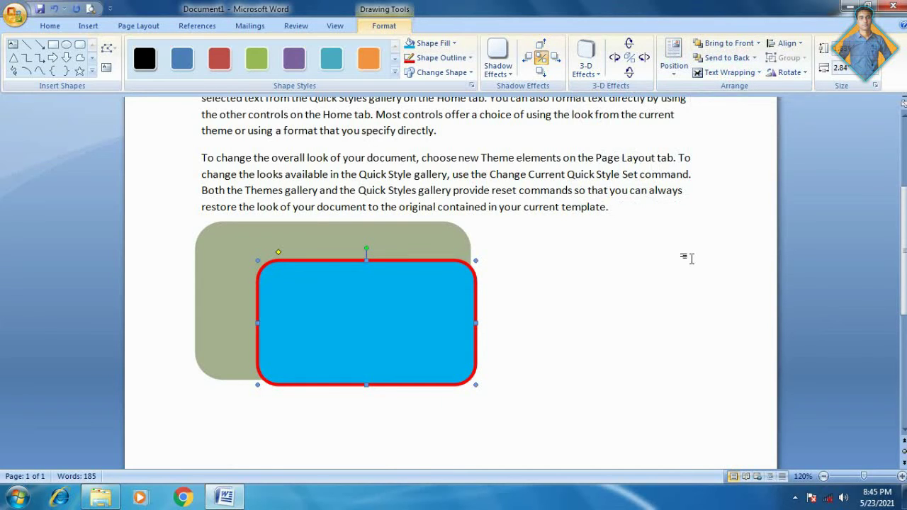
{"action": "left_click", "coordinate": [594, 306]}
{"action": "left_click", "coordinate": [424, 316]}
Step: Delete the rounded rectangle and choose Continuous Block Process from the SmartArt Process layouts
{"action": "key", "text": "Delete"}
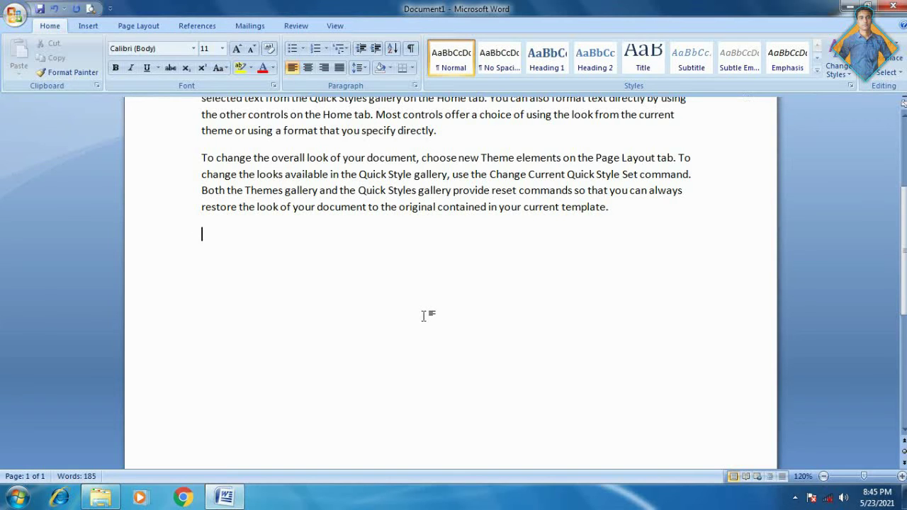
{"action": "left_click", "coordinate": [88, 25]}
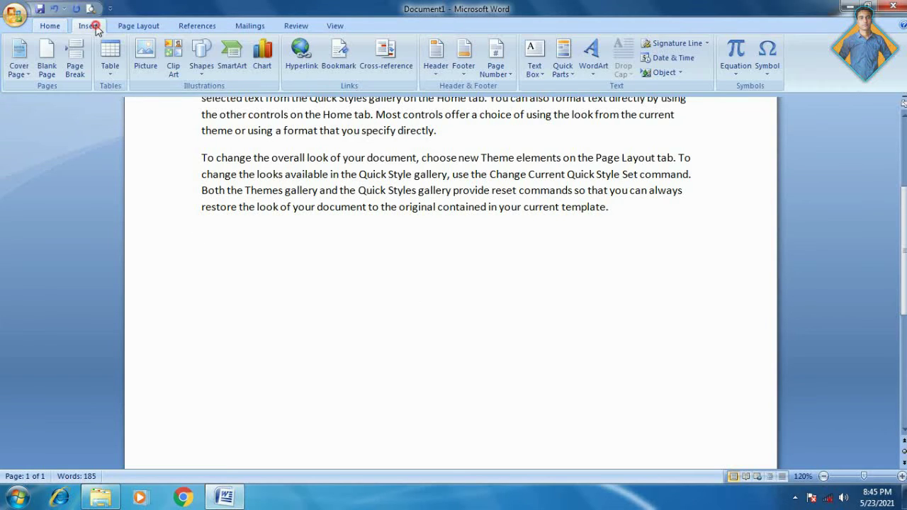
{"action": "left_click", "coordinate": [236, 68]}
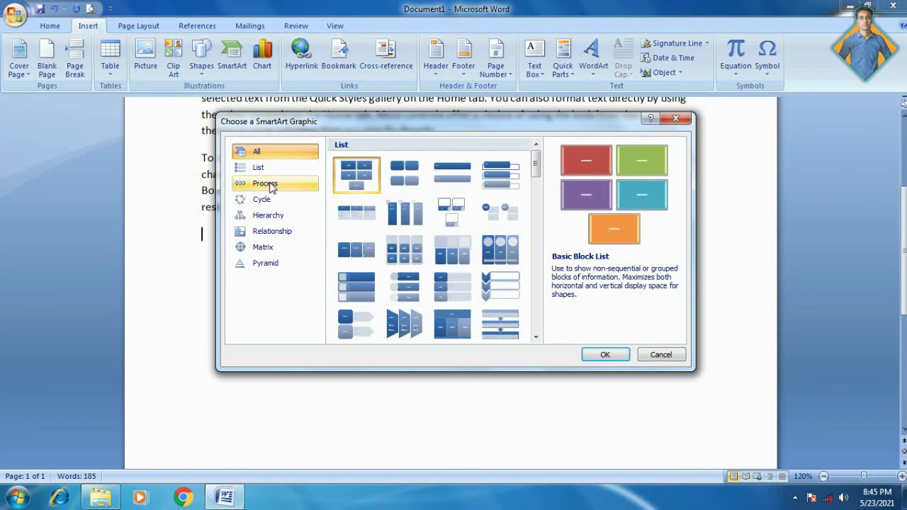
{"action": "left_click", "coordinate": [271, 187]}
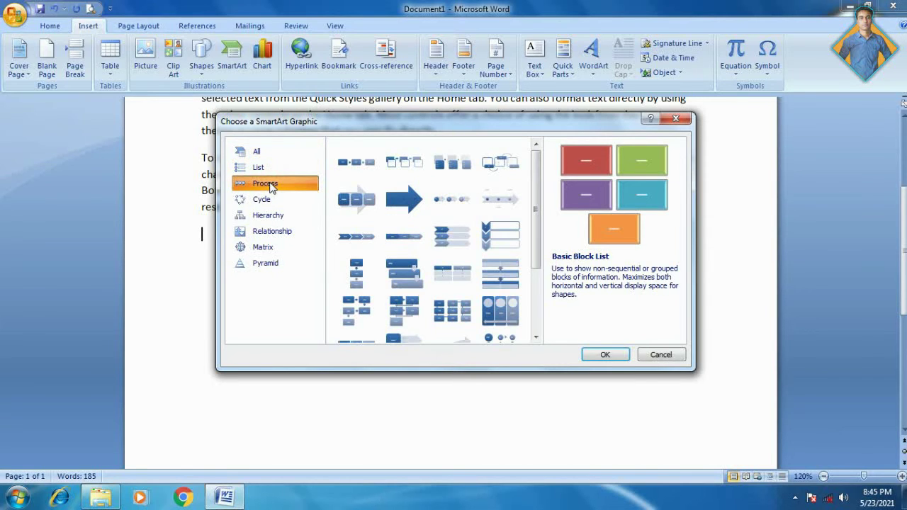
{"action": "left_click", "coordinate": [360, 210]}
Step: Insert the Continuous Block Process diagram with boxes reading input, processing and output
{"action": "left_click", "coordinate": [596, 354]}
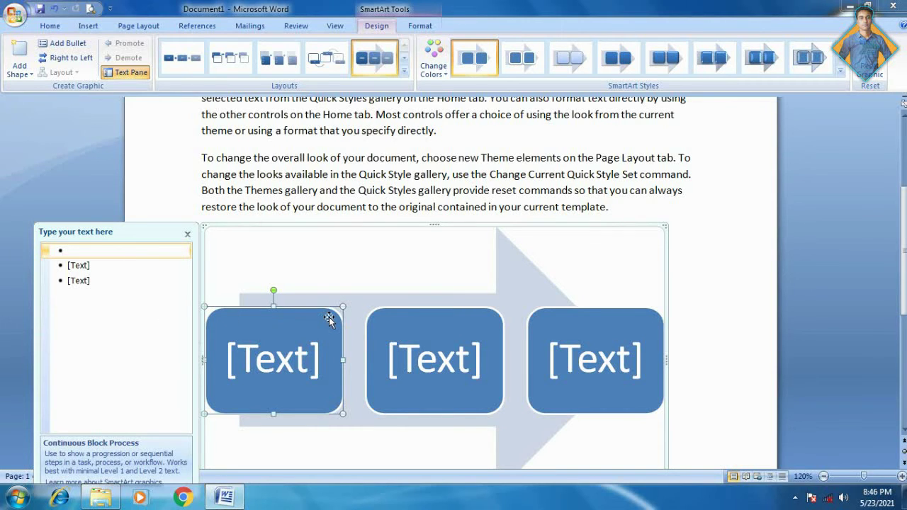
{"action": "type", "text": "input"}
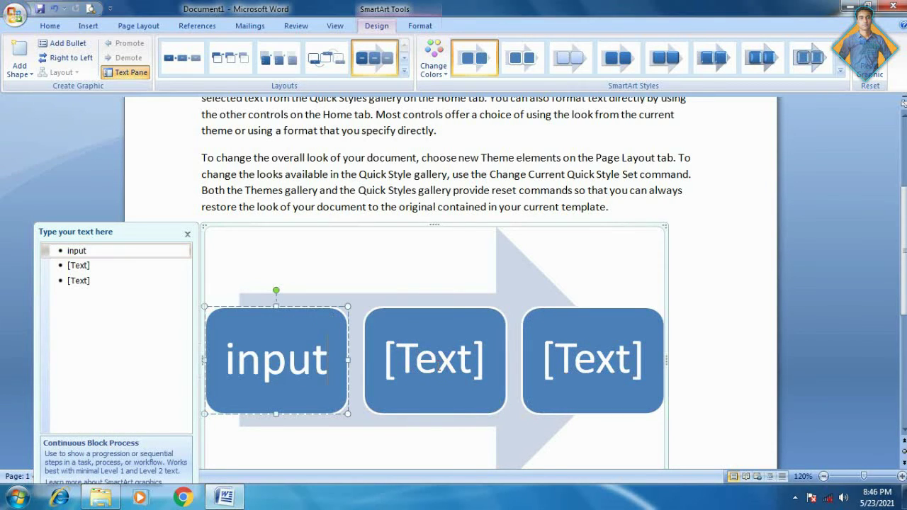
{"action": "left_click", "coordinate": [80, 267]}
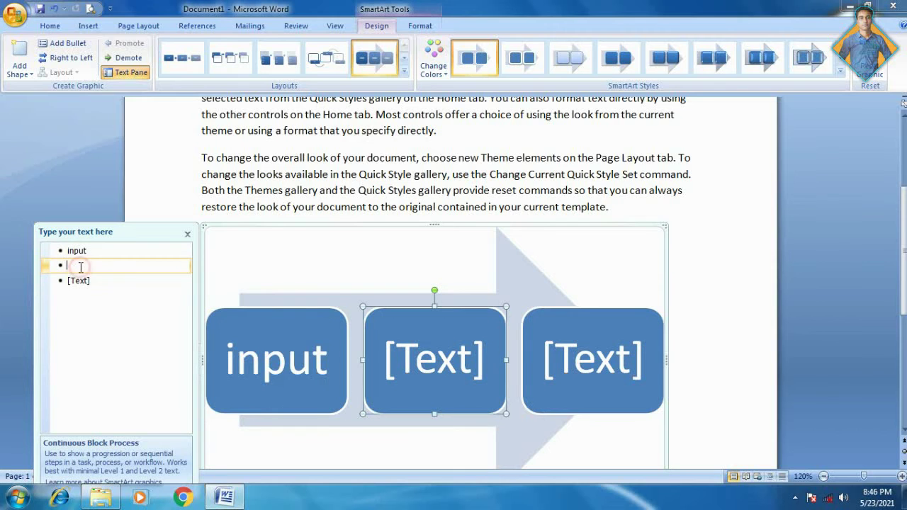
{"action": "type", "text": "processing"}
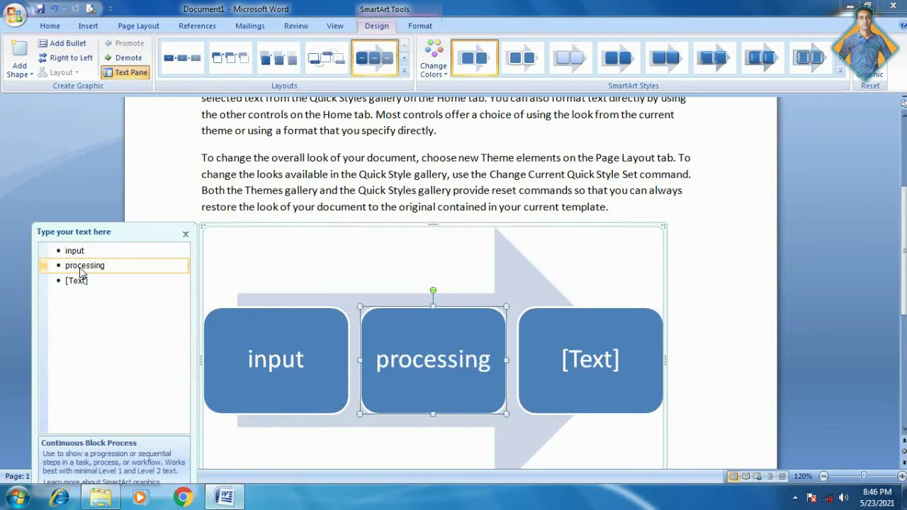
{"action": "left_click", "coordinate": [78, 283]}
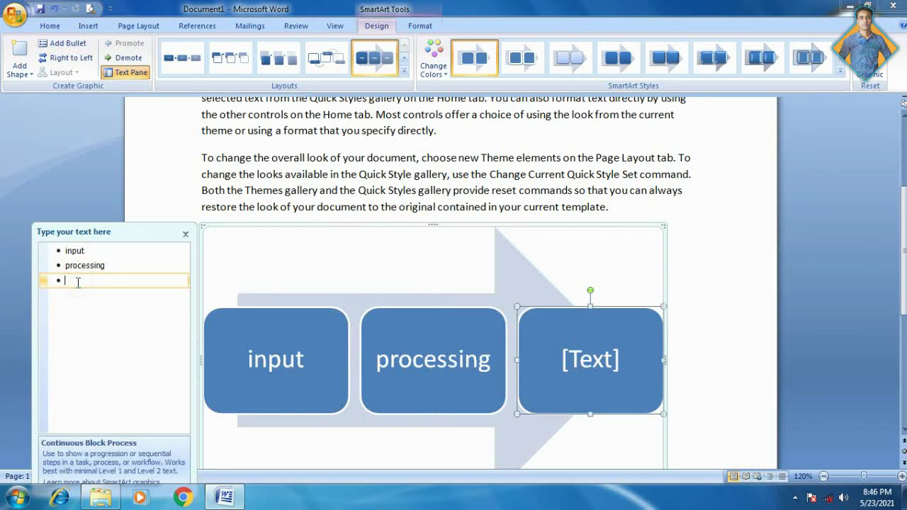
{"action": "type", "text": "out"}
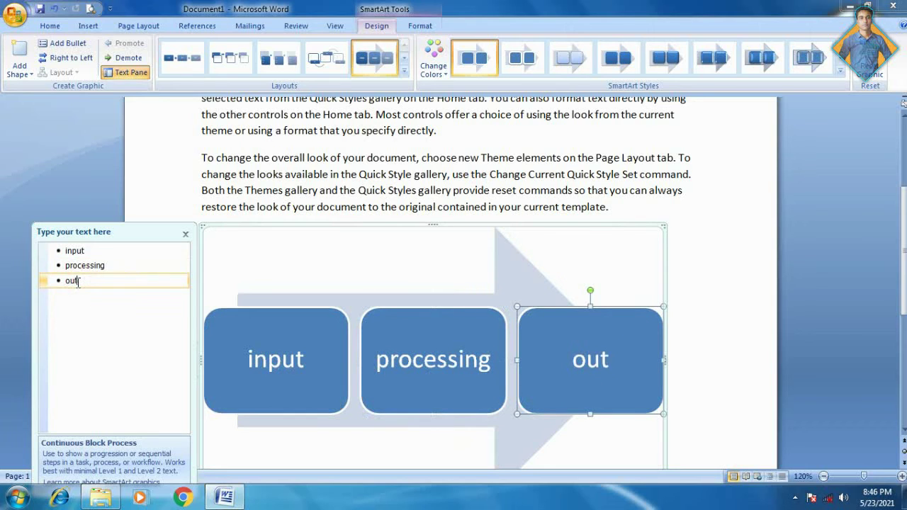
{"action": "type", "text": "put"}
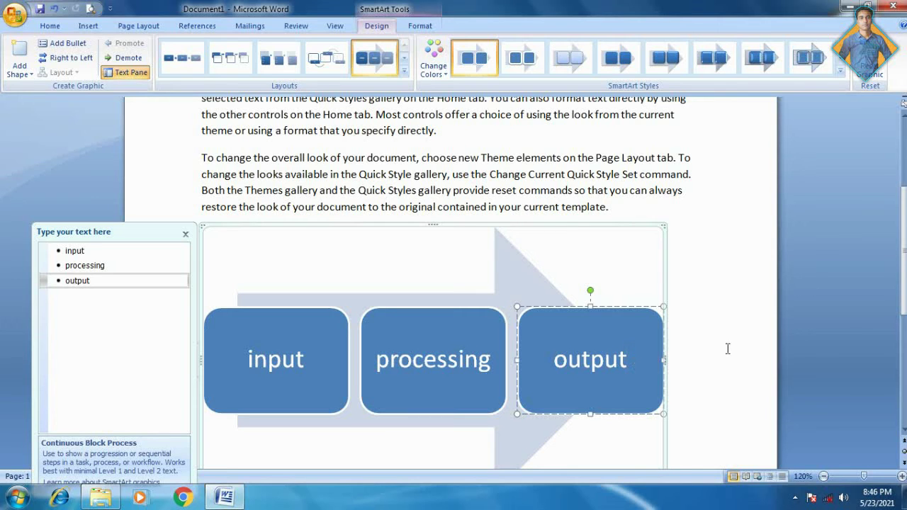
Step: Close the diagram's Type your text here pane and click off the SmartArt
{"action": "left_click", "coordinate": [420, 25]}
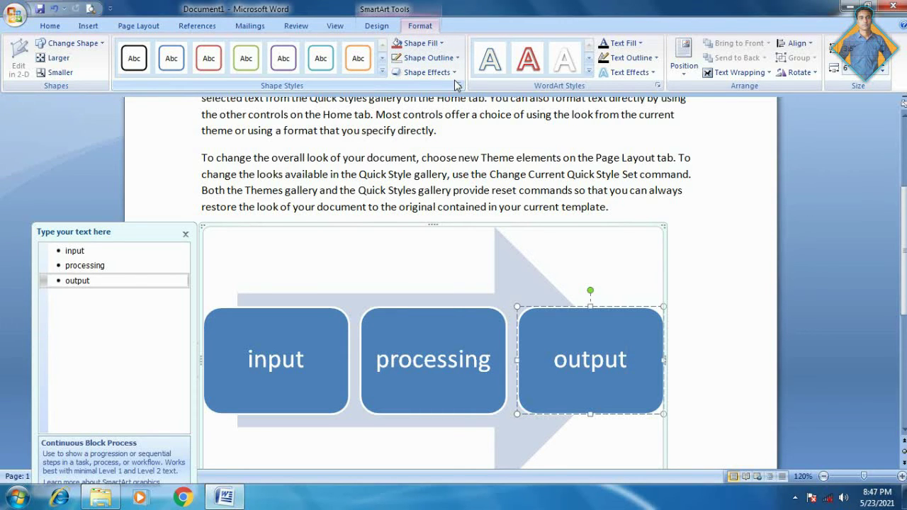
{"action": "left_click", "coordinate": [185, 234]}
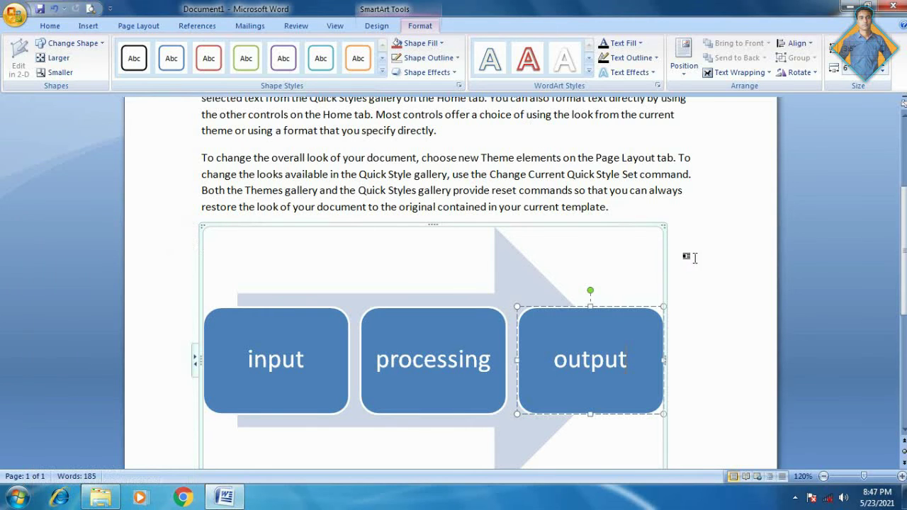
{"action": "left_click", "coordinate": [694, 258]}
{"action": "scroll", "coordinate": [567, 255], "scroll_direction": "down", "scroll_amount": 4}
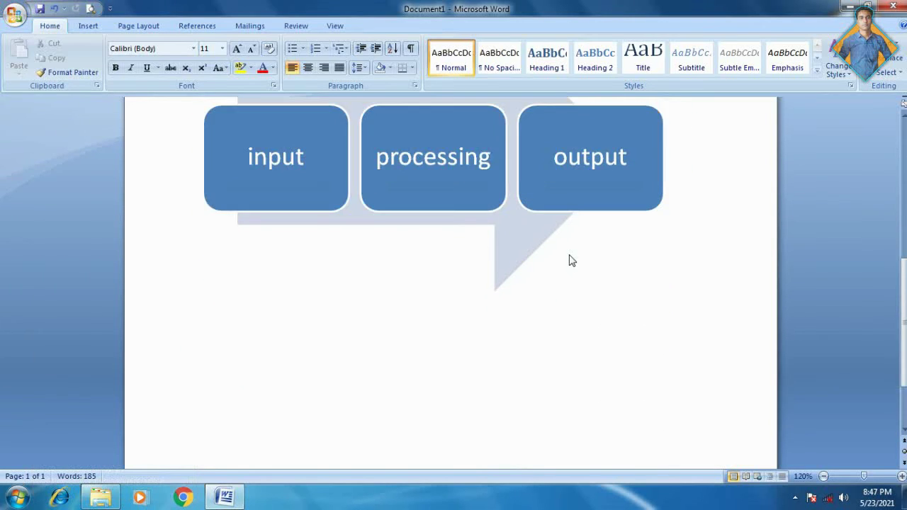
{"action": "scroll", "coordinate": [572, 260], "scroll_direction": "up", "scroll_amount": 4}
{"action": "left_click", "coordinate": [412, 323]}
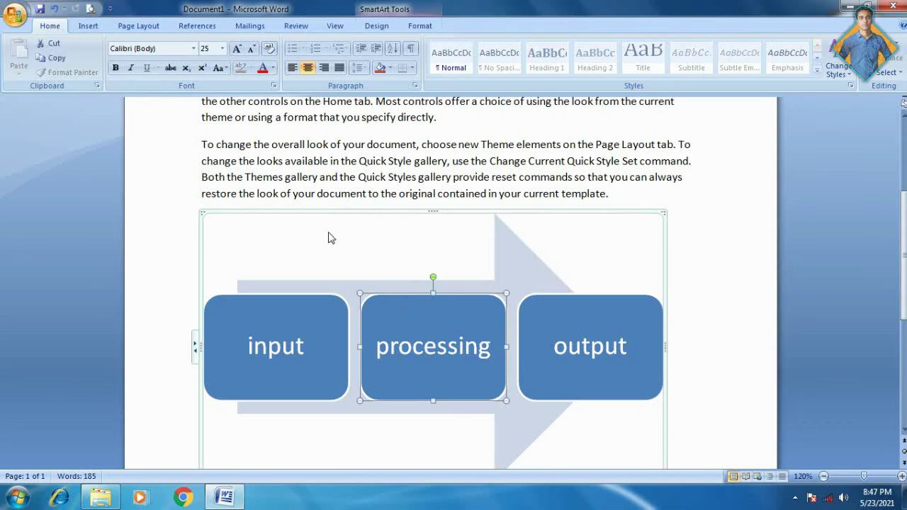
{"action": "left_click", "coordinate": [697, 235]}
Step: Open the SmartArt chooser again and cancel it without inserting anything
{"action": "left_click", "coordinate": [88, 26]}
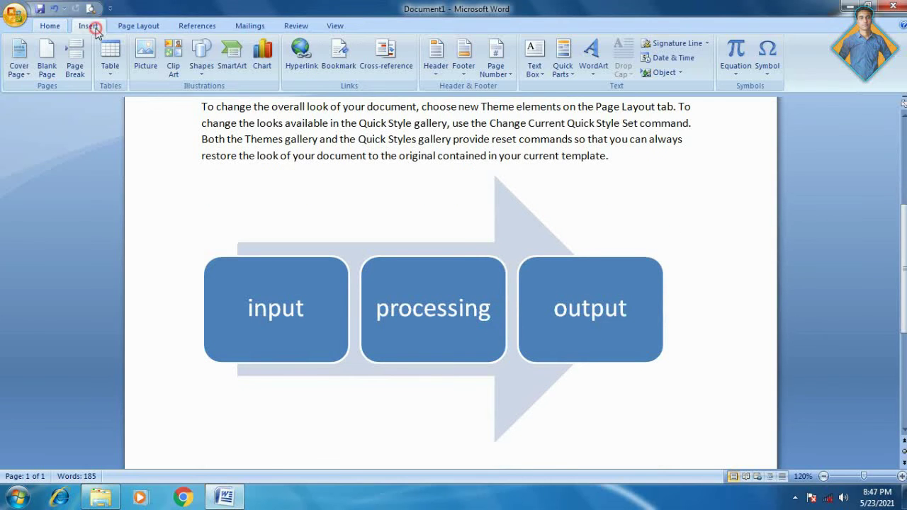
{"action": "left_click", "coordinate": [231, 65]}
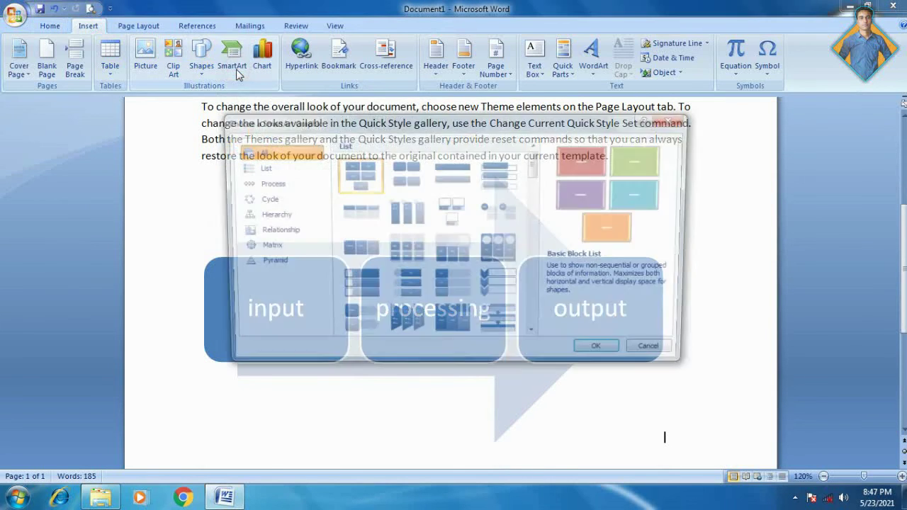
{"action": "left_click", "coordinate": [676, 118]}
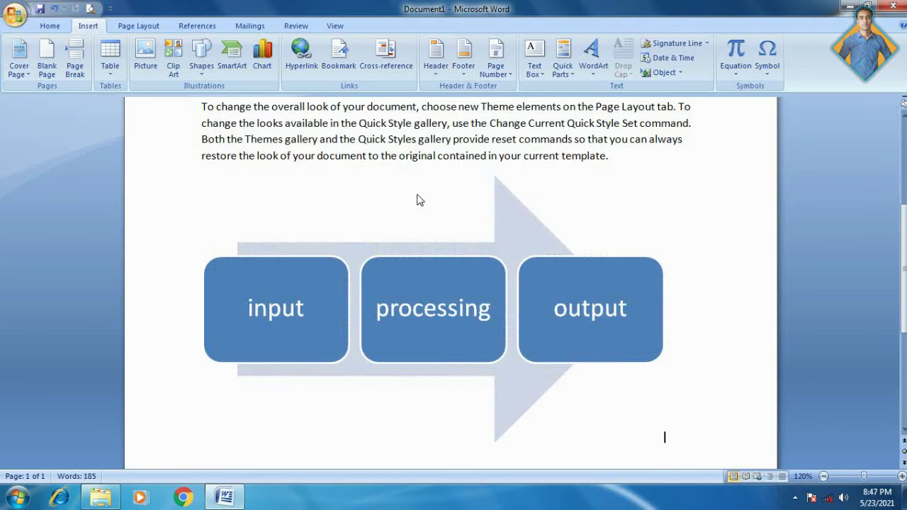
Step: Insert a Stacked Column chart from the Column chart category
{"action": "left_click", "coordinate": [261, 61]}
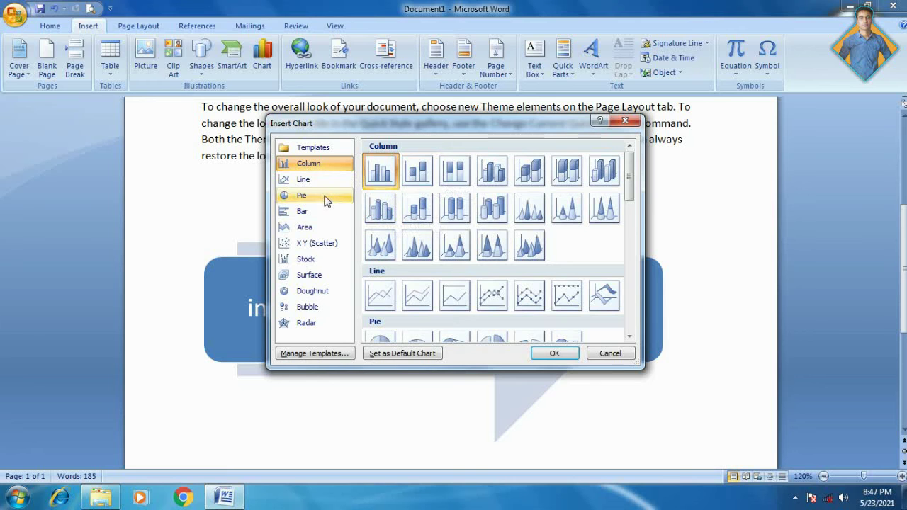
{"action": "left_click", "coordinate": [417, 171]}
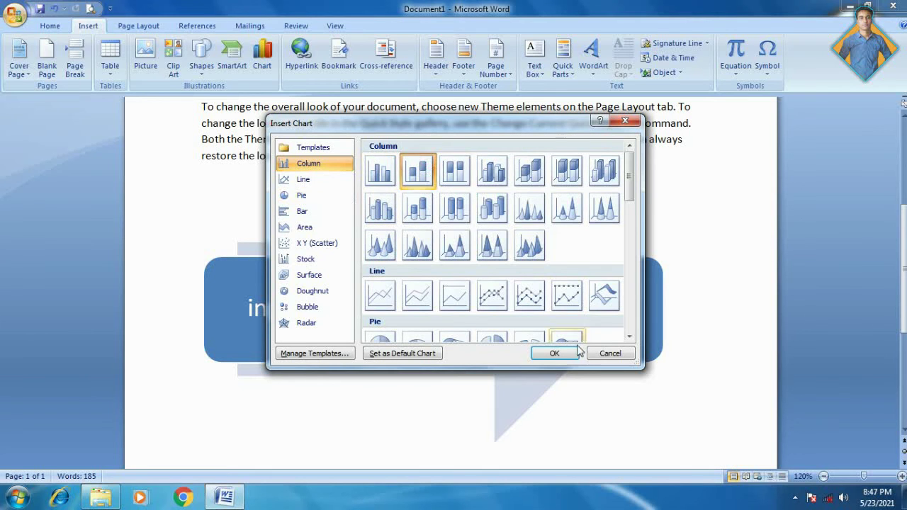
{"action": "left_click", "coordinate": [563, 354]}
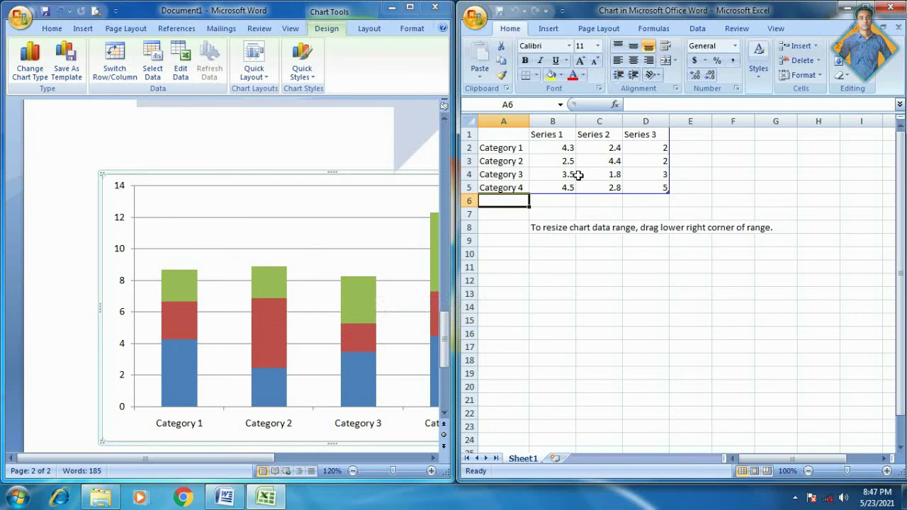
Step: Enter Category 1 values 10, 12, 15 and Category 2 values 20, 10, 2
{"action": "left_click", "coordinate": [569, 153]}
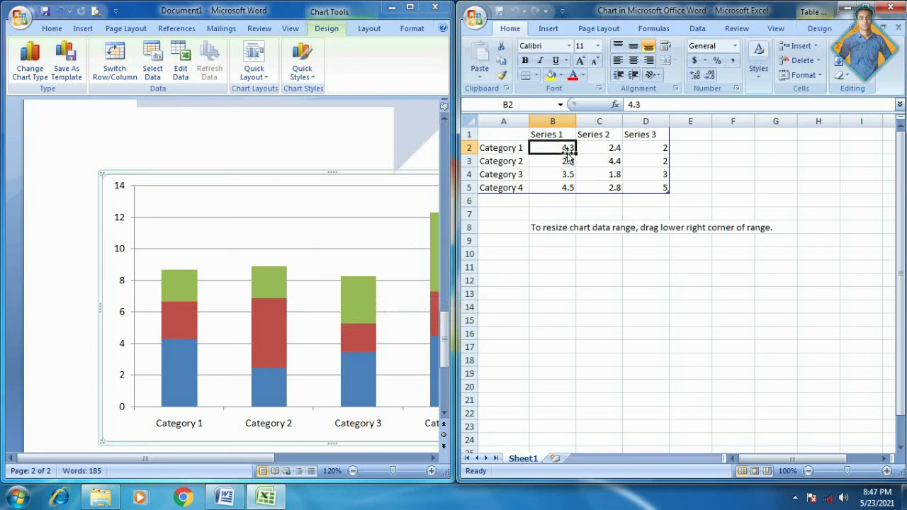
{"action": "type", "text": "10"}
{"action": "key", "text": "Tab"}
{"action": "type", "text": "1"}
{"action": "key", "text": "Tab"}
{"action": "type", "text": "1"}
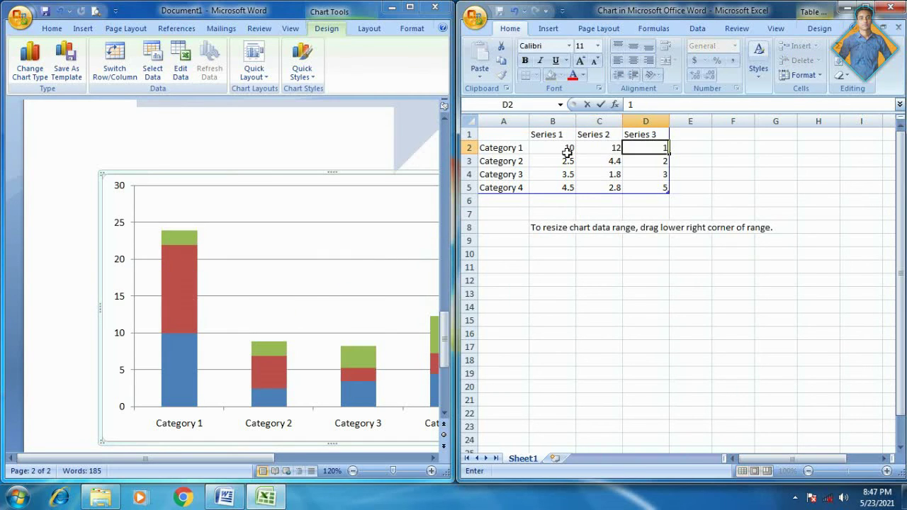
{"action": "key", "text": "Return"}
{"action": "left_click", "coordinate": [569, 161]}
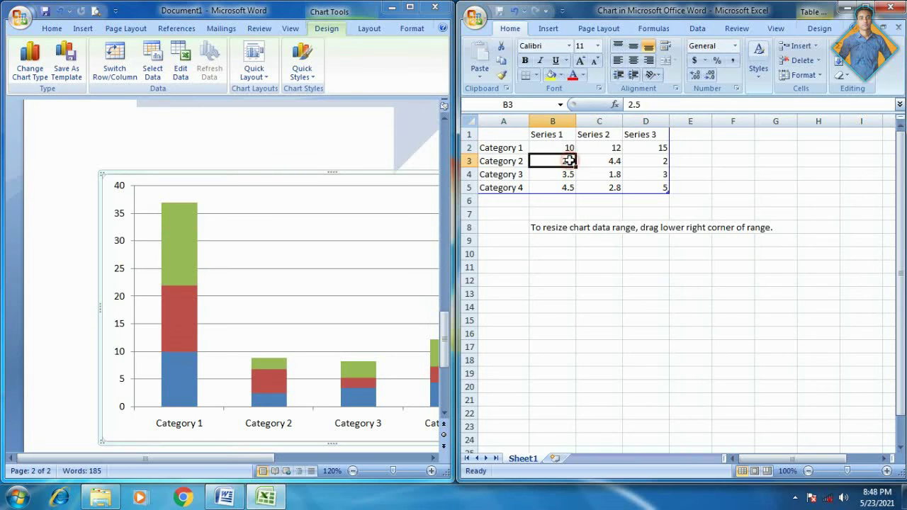
{"action": "type", "text": "20"}
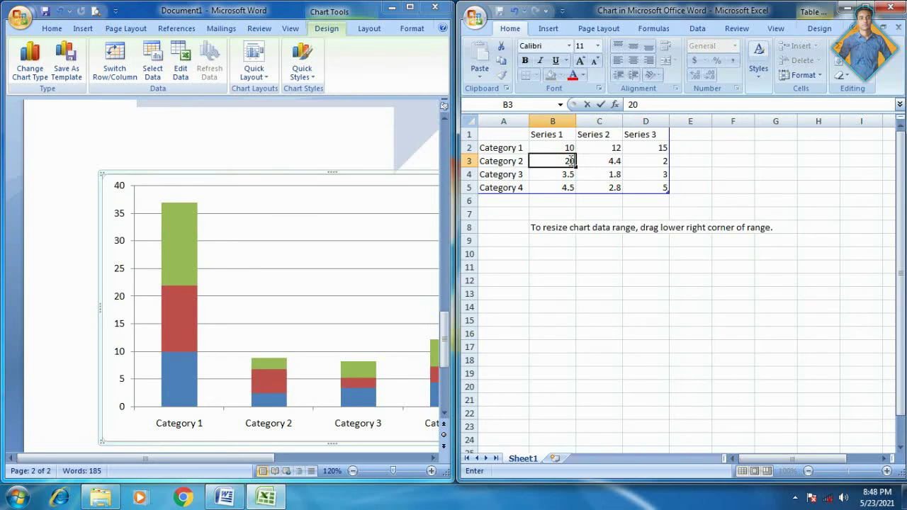
{"action": "key", "text": "Tab"}
{"action": "type", "text": "1"}
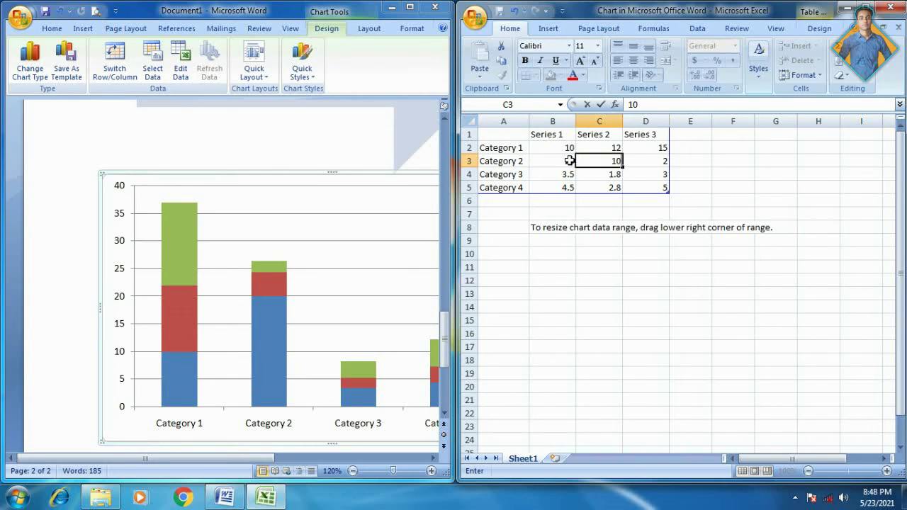
{"action": "key", "text": "Tab"}
{"action": "type", "text": "2"}
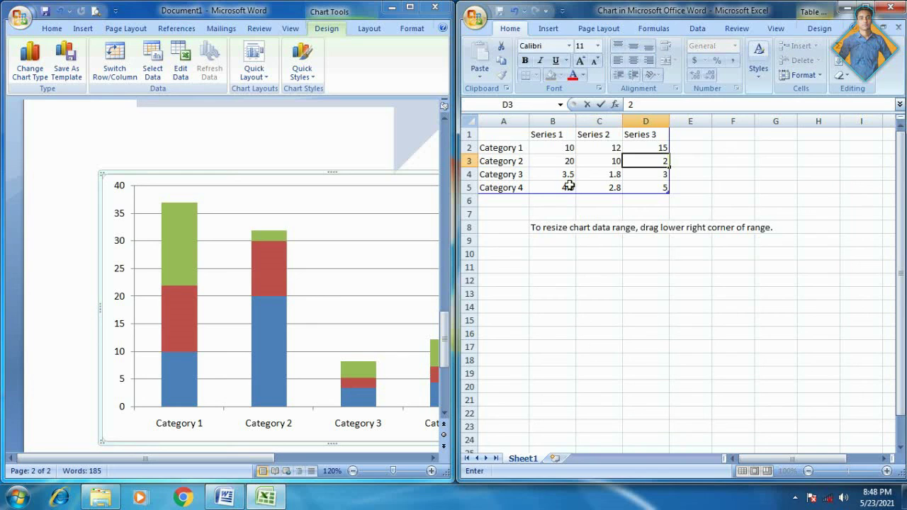
Step: Enter Category 3 values 45, 15, 2 and Category 4 values 21, 32, 7
{"action": "left_click", "coordinate": [561, 171]}
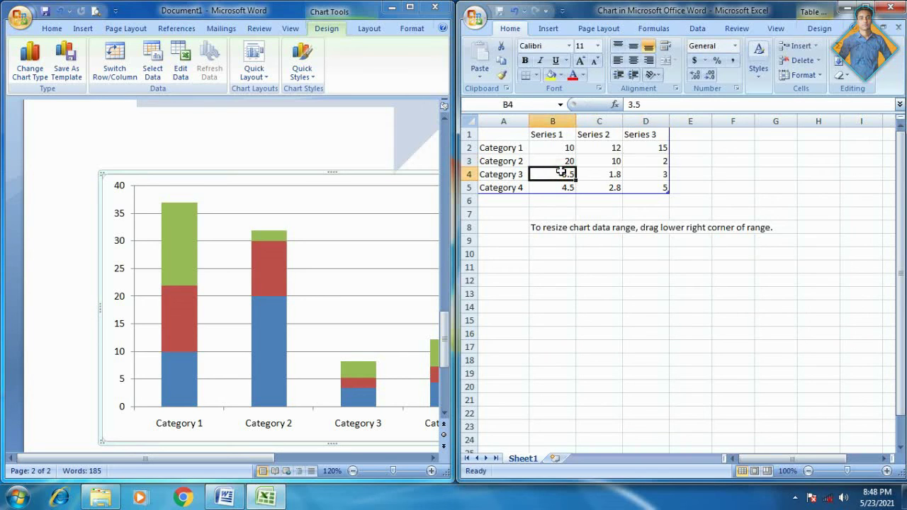
{"action": "type", "text": "45"}
{"action": "key", "text": "Tab"}
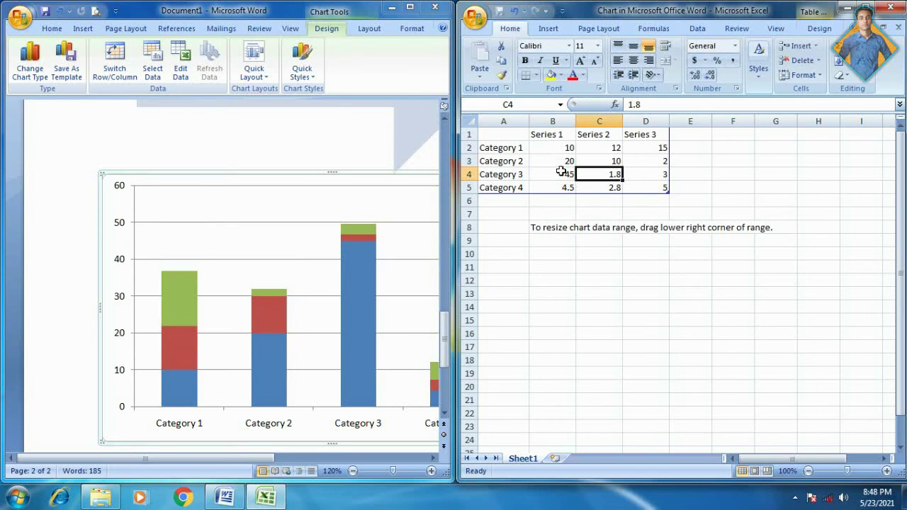
{"action": "type", "text": "15"}
{"action": "key", "text": "Tab"}
{"action": "type", "text": "2"}
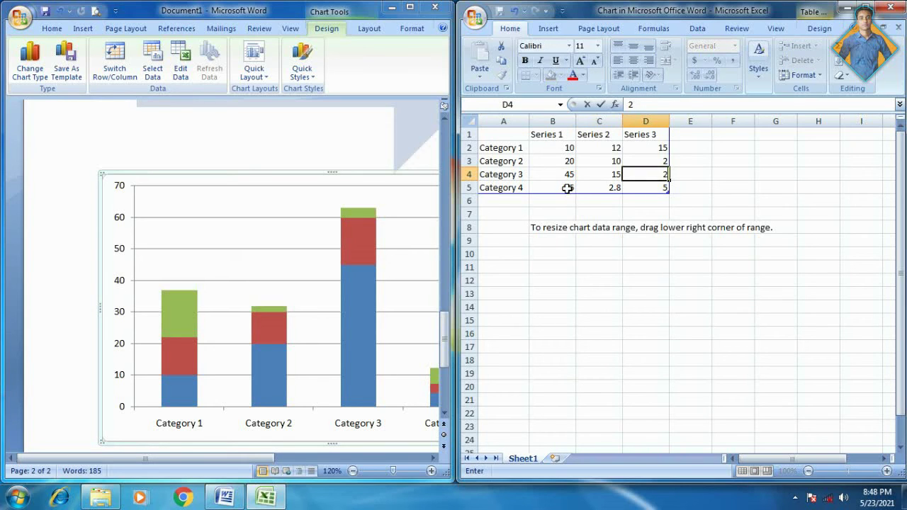
{"action": "left_click", "coordinate": [568, 188]}
{"action": "type", "text": "21"}
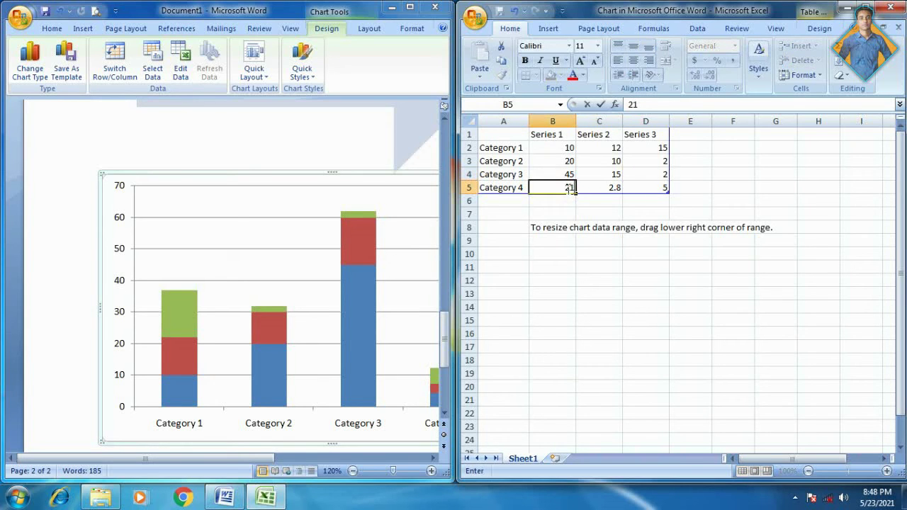
{"action": "key", "text": "Tab"}
{"action": "type", "text": "32"}
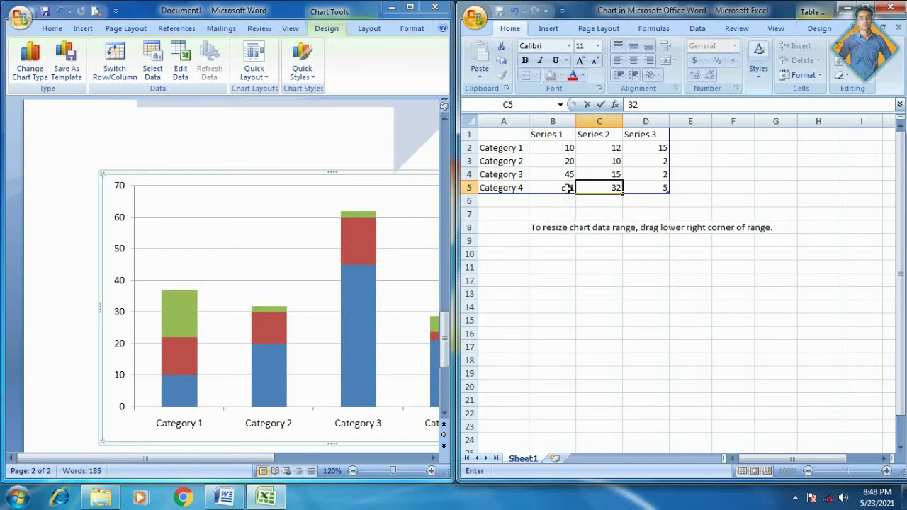
{"action": "key", "text": "Tab"}
{"action": "type", "text": "7"}
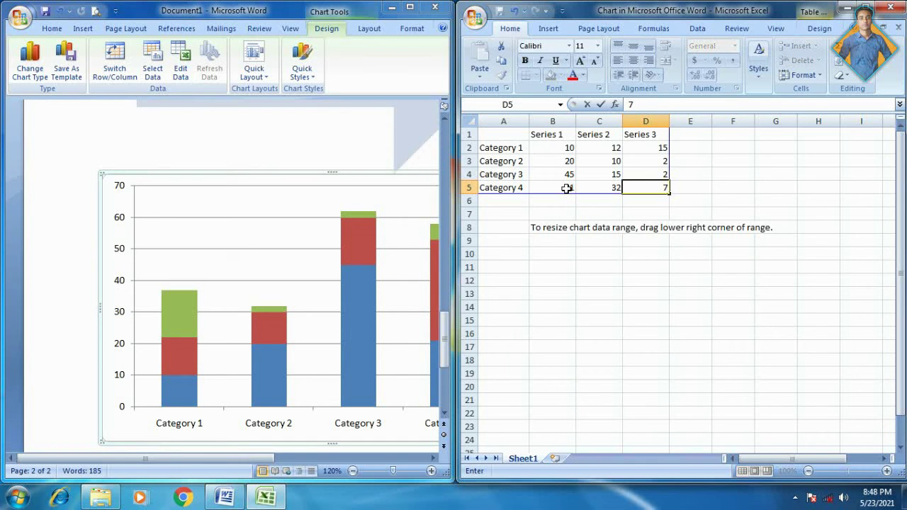
{"action": "left_click", "coordinate": [733, 280]}
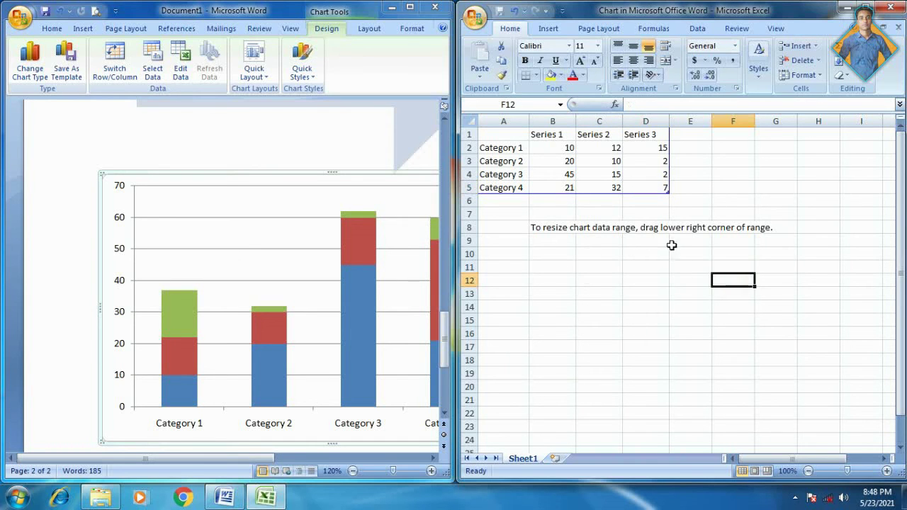
Step: Close the Excel data sheet and give the chart the teal colour style
{"action": "left_click", "coordinate": [886, 7]}
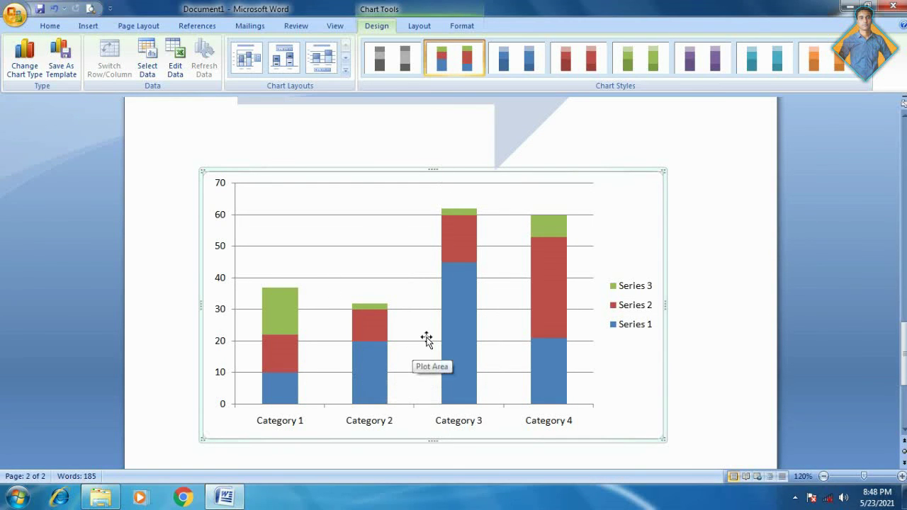
{"action": "left_click", "coordinate": [389, 65]}
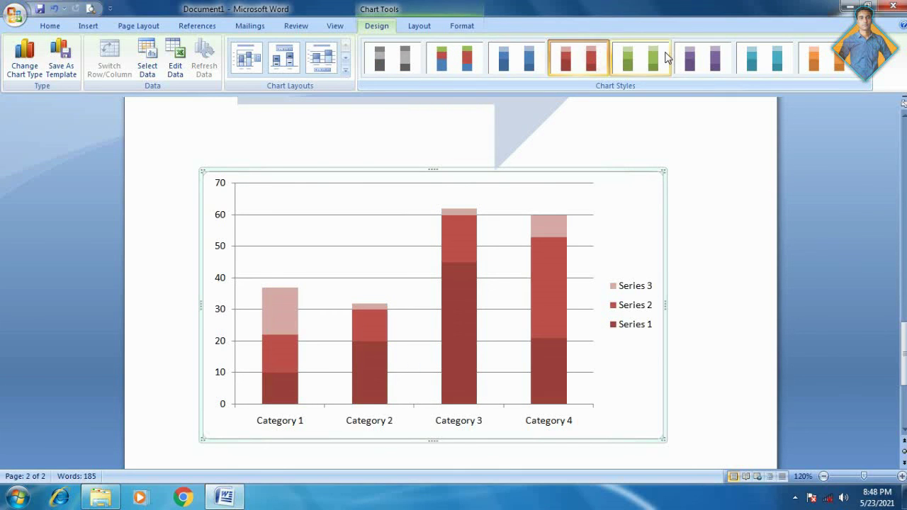
{"action": "left_click", "coordinate": [777, 71]}
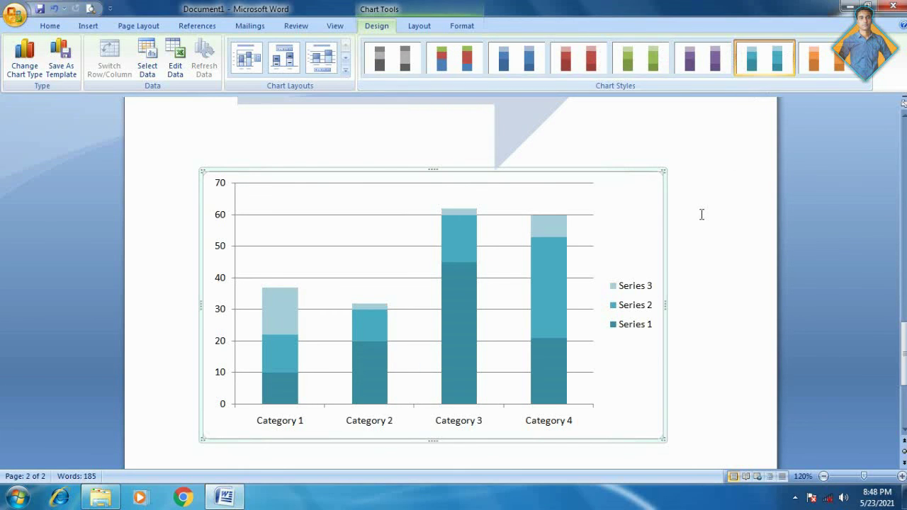
{"action": "left_click", "coordinate": [699, 214]}
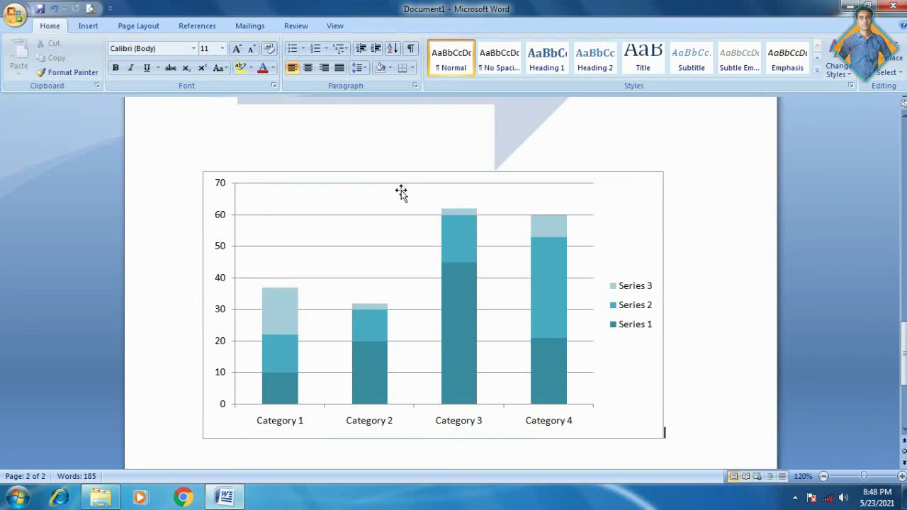
Step: Shrink the stacked column chart to a smaller size
{"action": "scroll", "coordinate": [575, 254], "scroll_direction": "down", "scroll_amount": 1}
{"action": "left_click", "coordinate": [614, 212]}
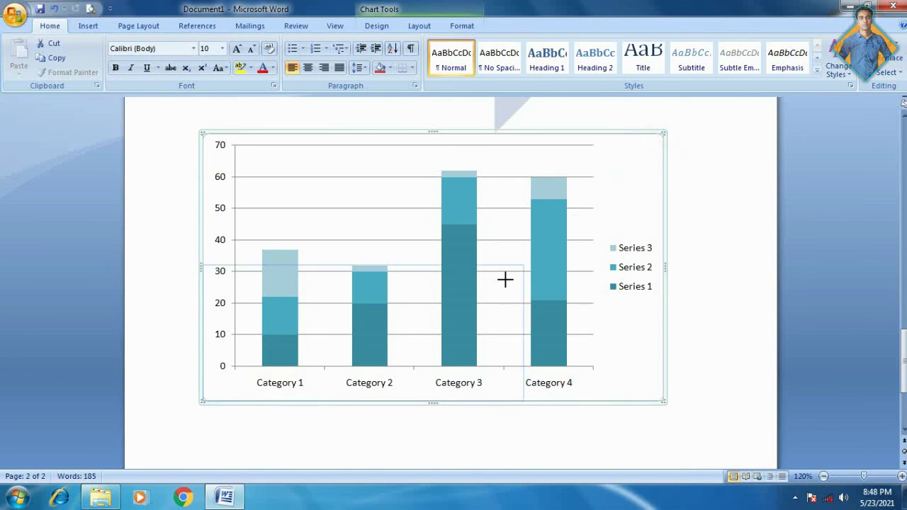
{"action": "left_click_drag", "start_coordinate": [666, 131], "coordinate": [502, 280]}
{"action": "left_click", "coordinate": [553, 286]}
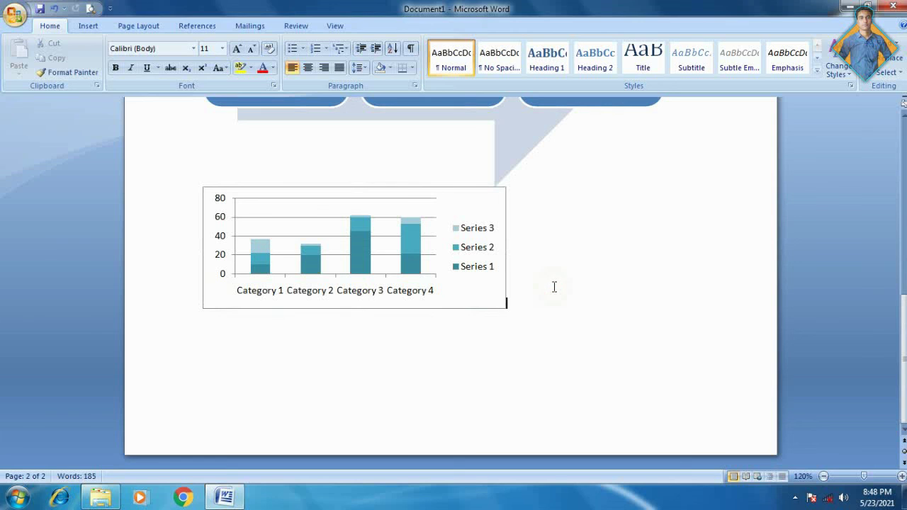
Step: Insert a 3-D Pie chart from the Insert ribbon's chart gallery below the column chart
{"action": "left_click", "coordinate": [88, 25]}
{"action": "left_click", "coordinate": [266, 68]}
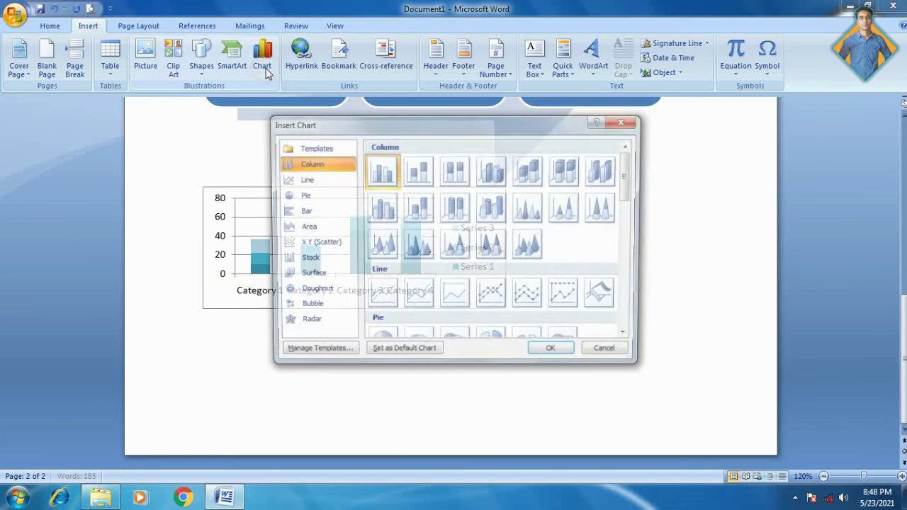
{"action": "left_click", "coordinate": [306, 197]}
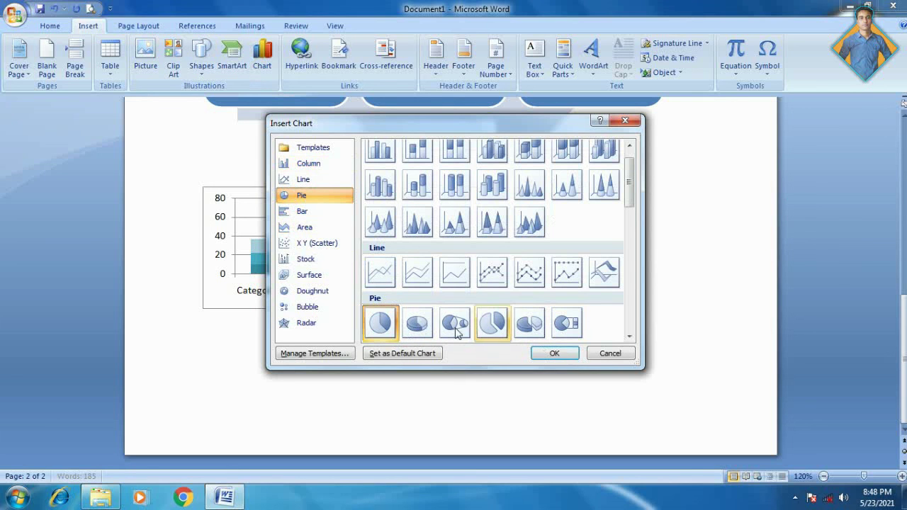
{"action": "left_click", "coordinate": [417, 323]}
{"action": "left_click", "coordinate": [556, 353]}
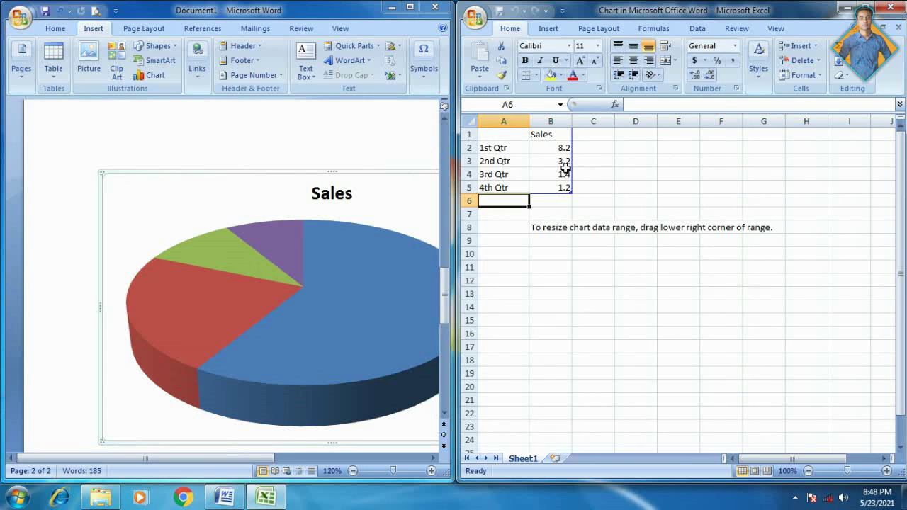
Step: Enter quarterly sales 12, 12, 14 and 56 in column B, then close the Excel data sheet
{"action": "left_click", "coordinate": [560, 148]}
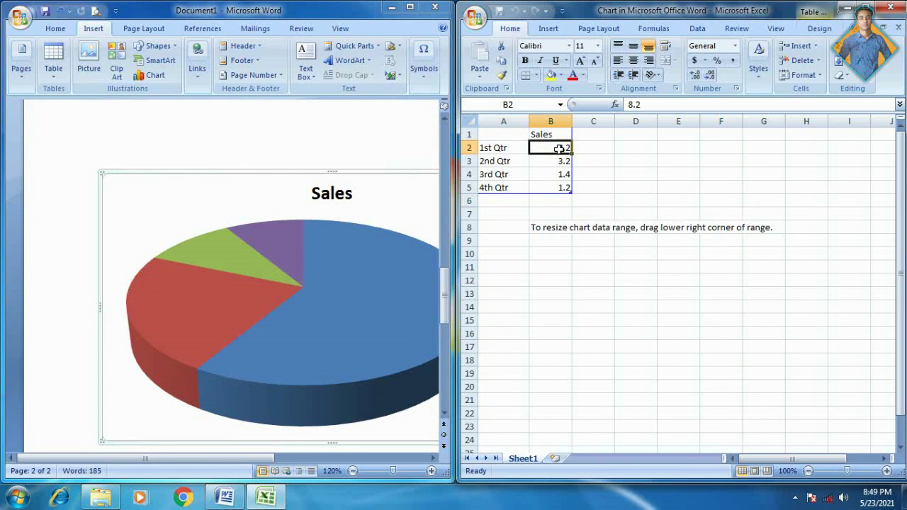
{"action": "type", "text": "12"}
{"action": "key", "text": "Return"}
{"action": "type", "text": "12"}
{"action": "key", "text": "Return"}
{"action": "type", "text": "14"}
{"action": "key", "text": "Return"}
{"action": "type", "text": "56"}
{"action": "left_click", "coordinate": [580, 293]}
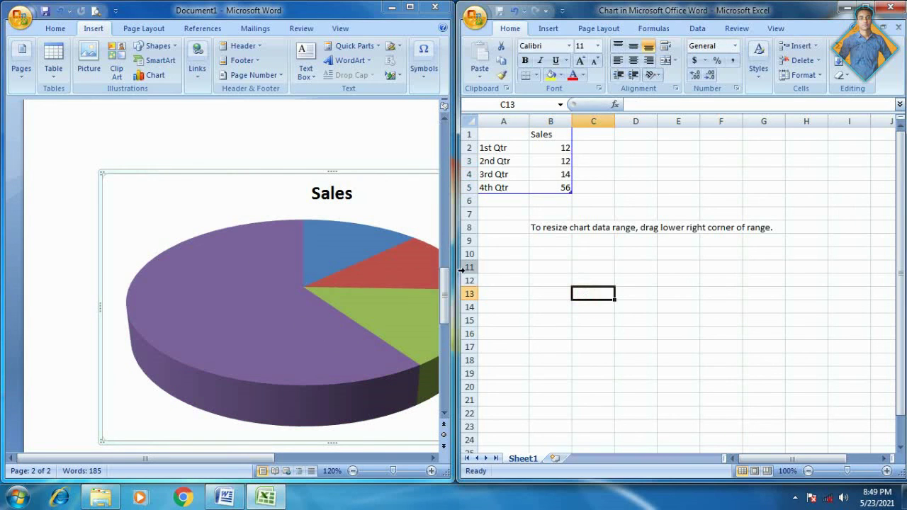
{"action": "left_click", "coordinate": [889, 7]}
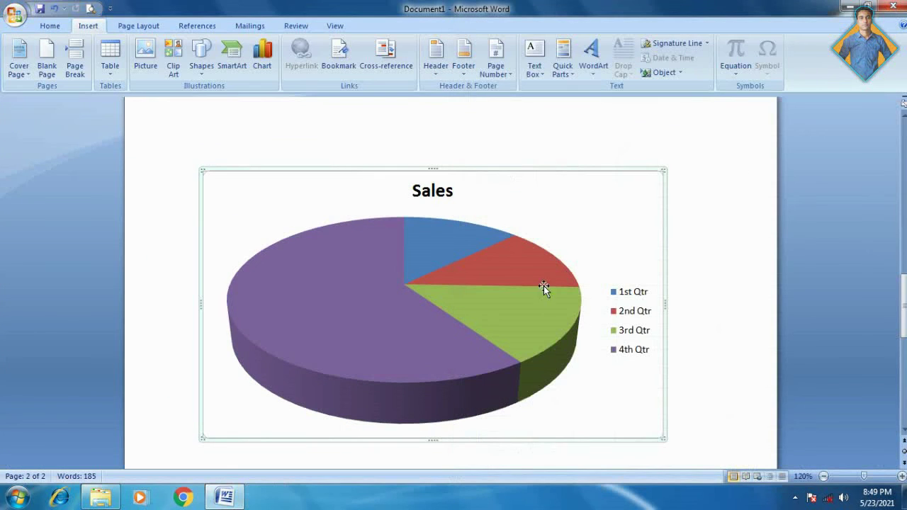
{"action": "left_click", "coordinate": [707, 184]}
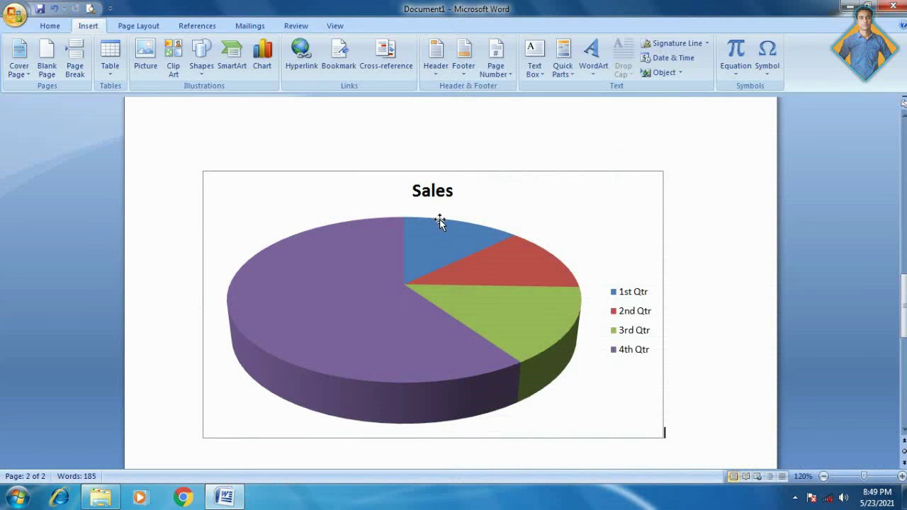
{"action": "scroll", "coordinate": [439, 219], "scroll_direction": "up", "scroll_amount": 5}
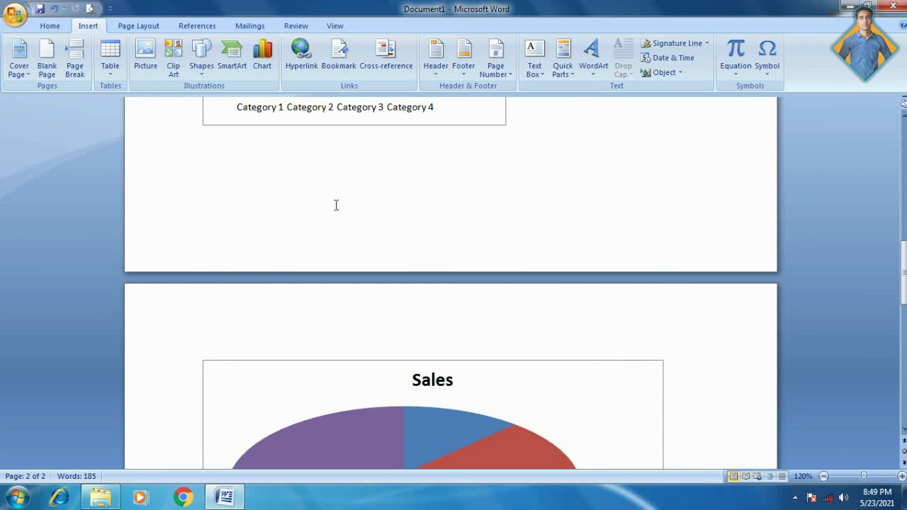
{"action": "scroll", "coordinate": [383, 247], "scroll_direction": "down", "scroll_amount": 3}
{"action": "scroll", "coordinate": [383, 248], "scroll_direction": "down", "scroll_amount": 2}
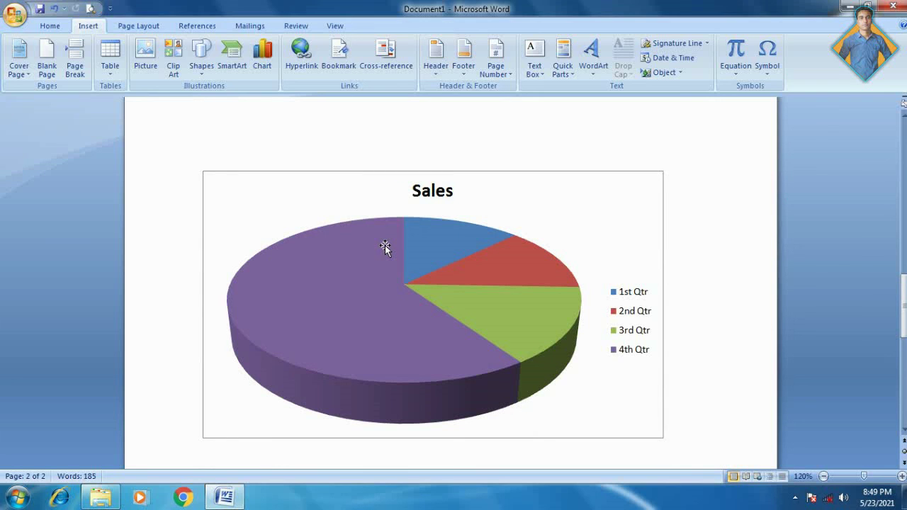
{"action": "scroll", "coordinate": [385, 246], "scroll_direction": "up", "scroll_amount": 3}
{"action": "scroll", "coordinate": [385, 246], "scroll_direction": "up", "scroll_amount": 3}
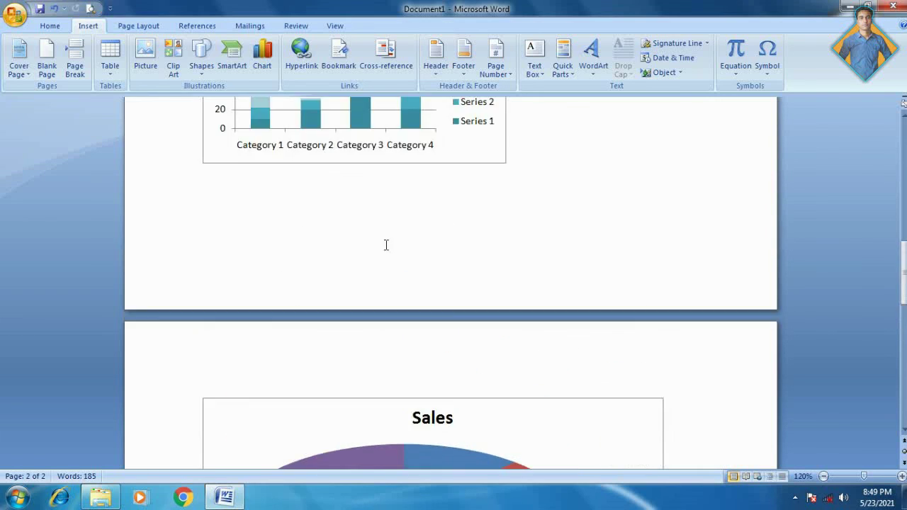
{"action": "scroll", "coordinate": [385, 246], "scroll_direction": "up", "scroll_amount": 1}
{"action": "scroll", "coordinate": [385, 247], "scroll_direction": "up", "scroll_amount": 3}
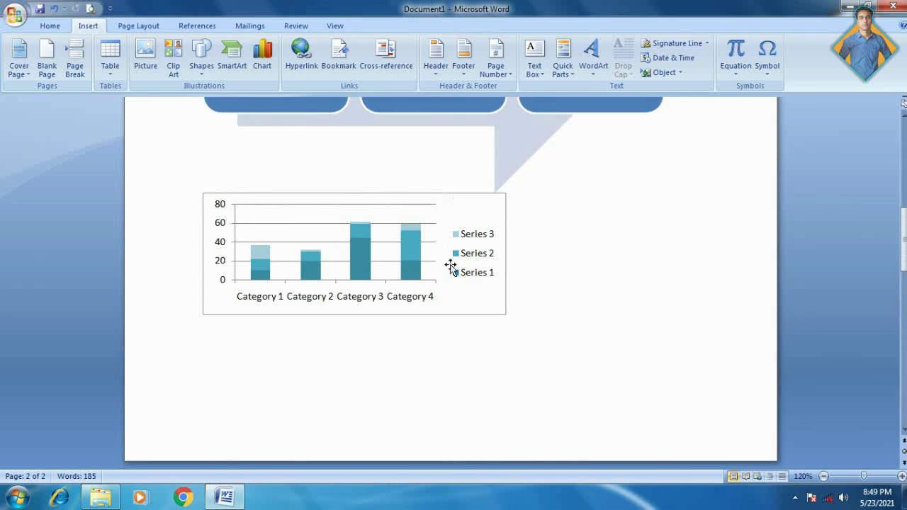
{"action": "scroll", "coordinate": [531, 319], "scroll_direction": "up", "scroll_amount": 3}
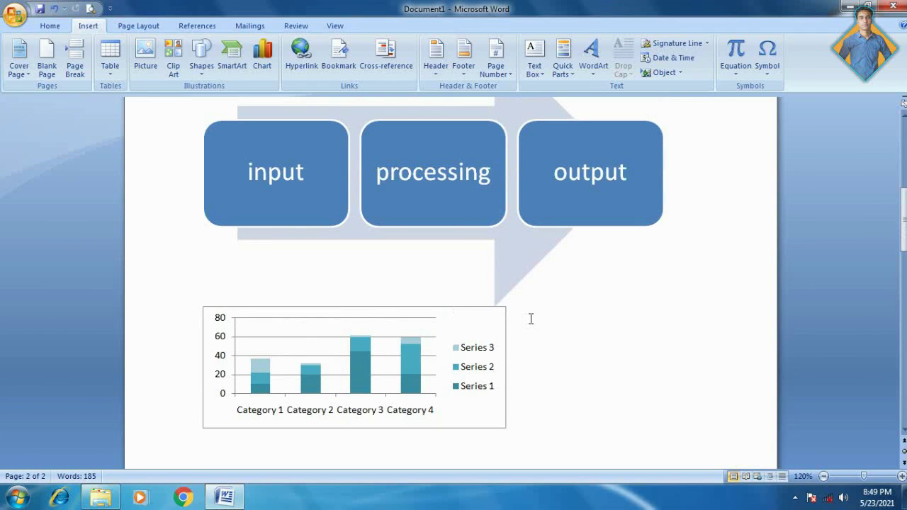